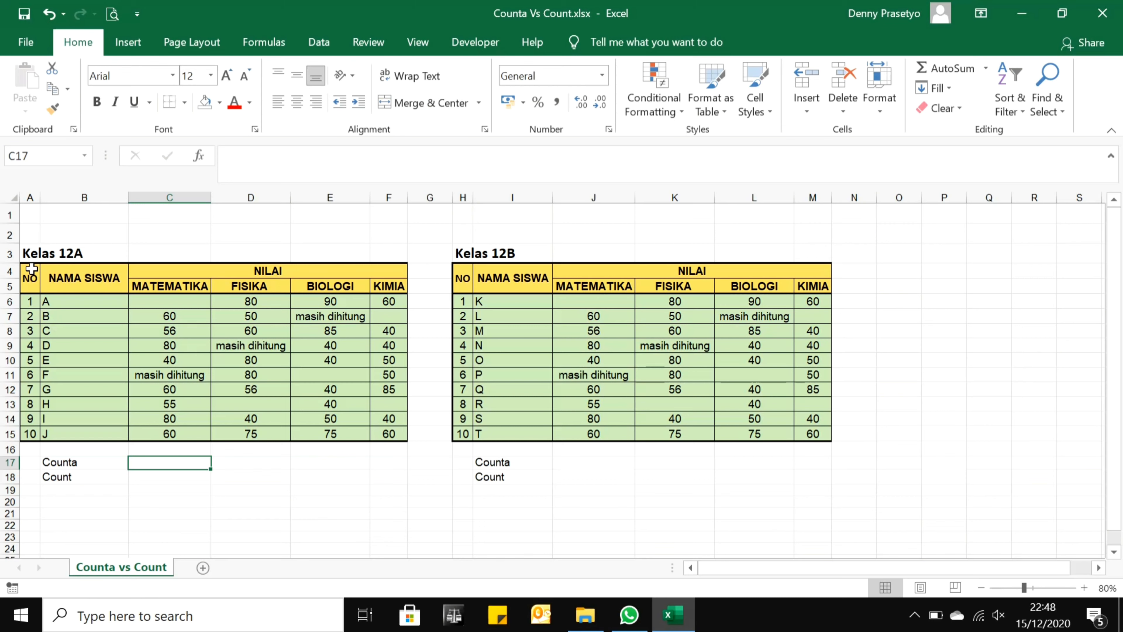
Examine the Kelas 12A and Kelas 12B score tables, the Matematika scores in C6:C15 and the Counta and Count result cells
click(102, 286)
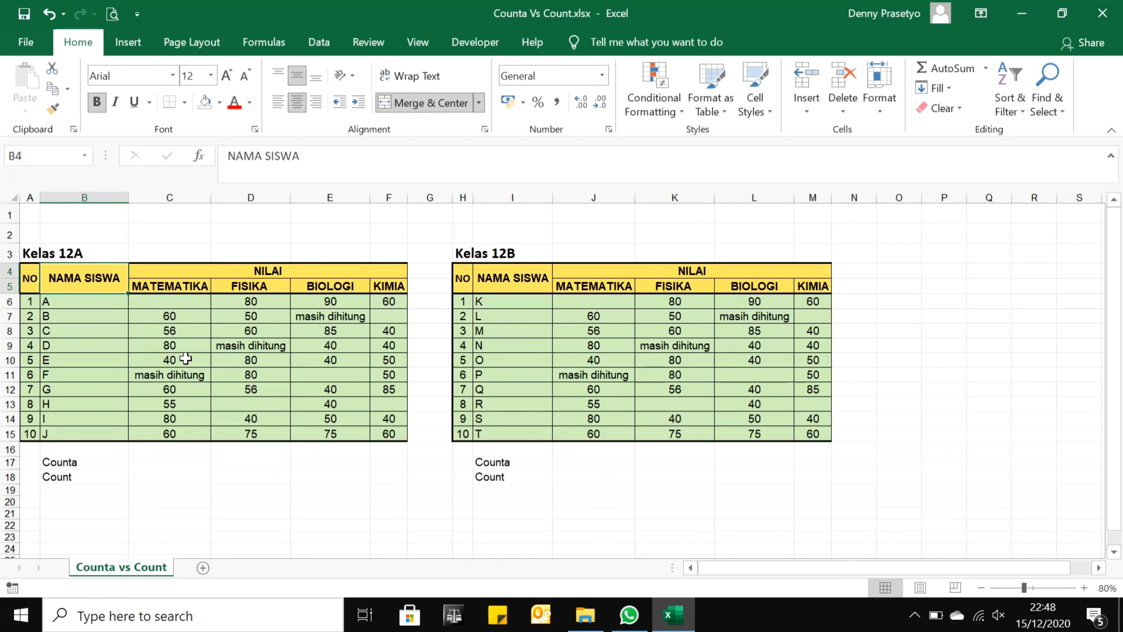
click(28, 255)
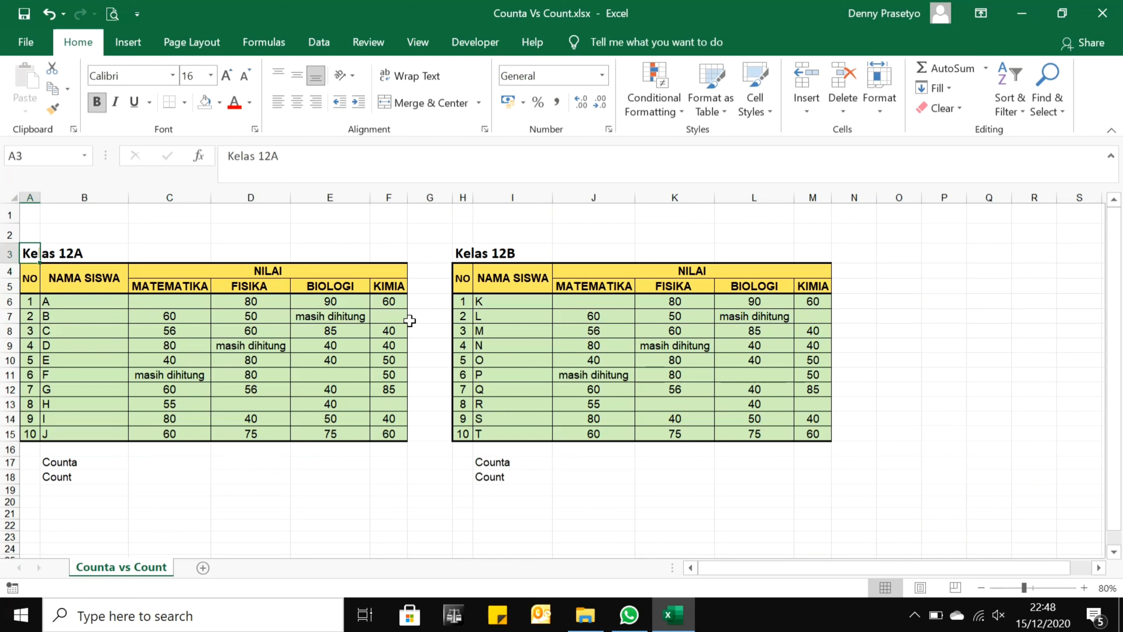
click(458, 255)
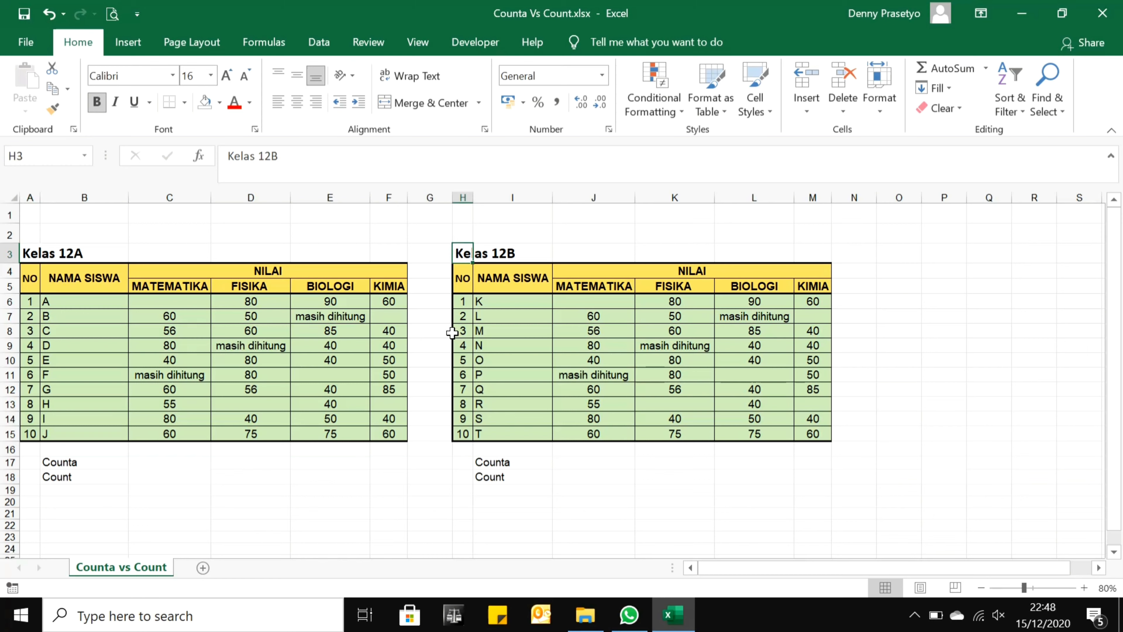
click(163, 464)
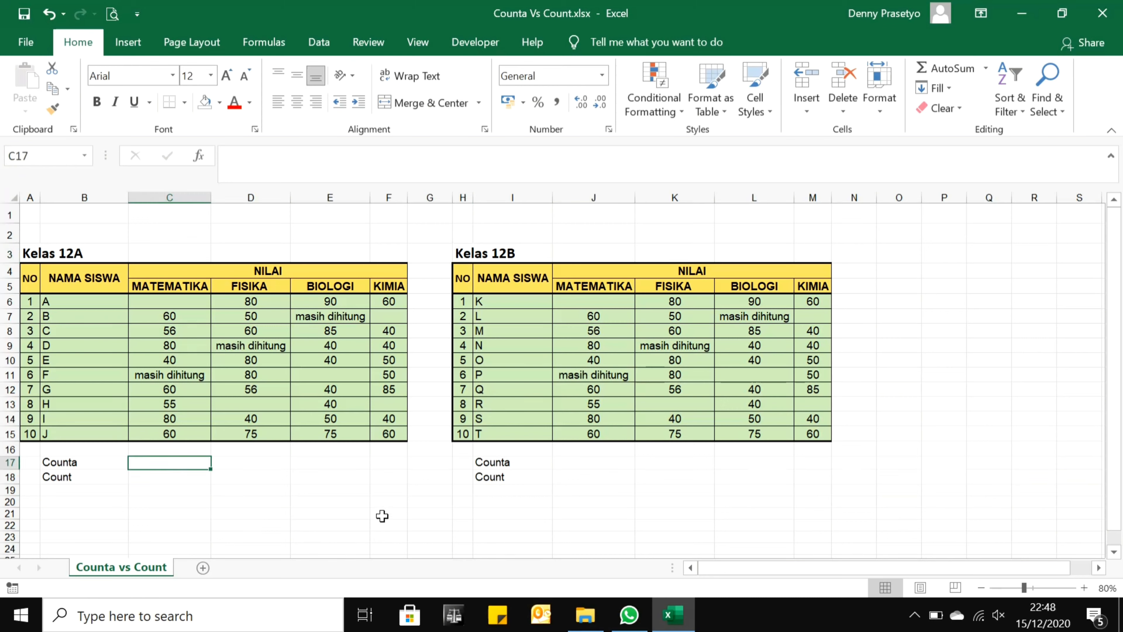
click(191, 476)
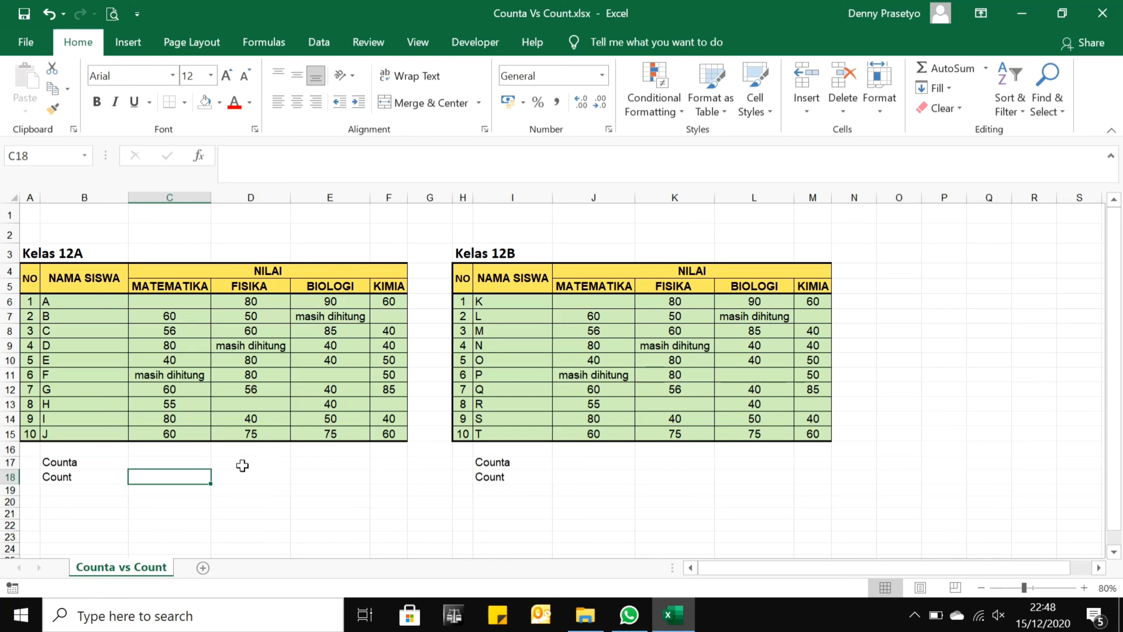
drag(180, 301, 168, 434)
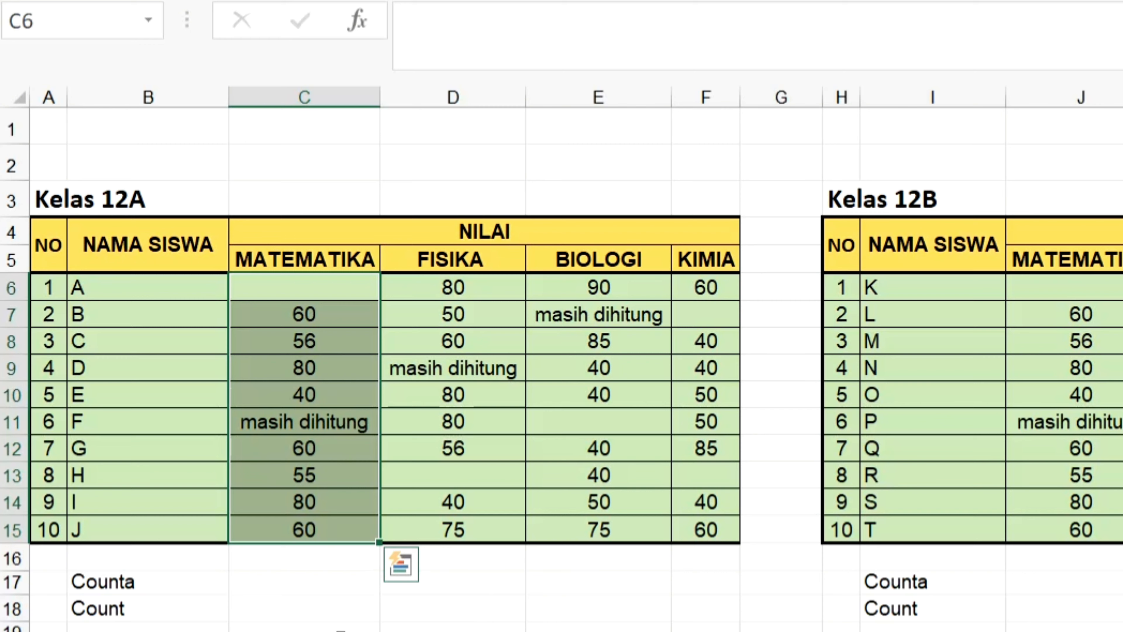
click(308, 583)
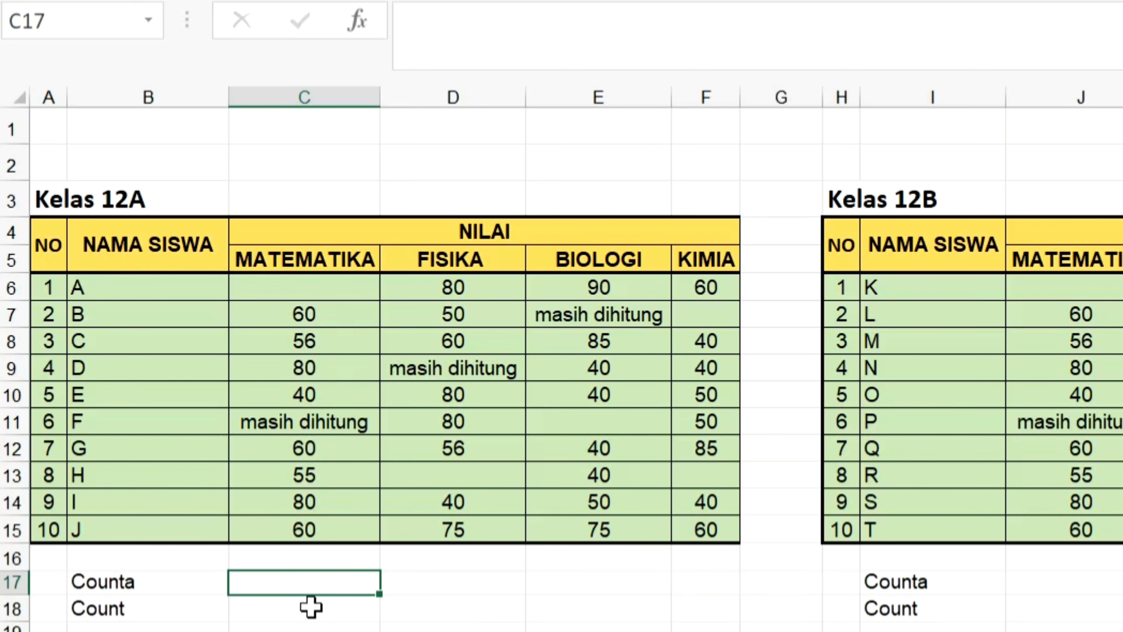
click(311, 607)
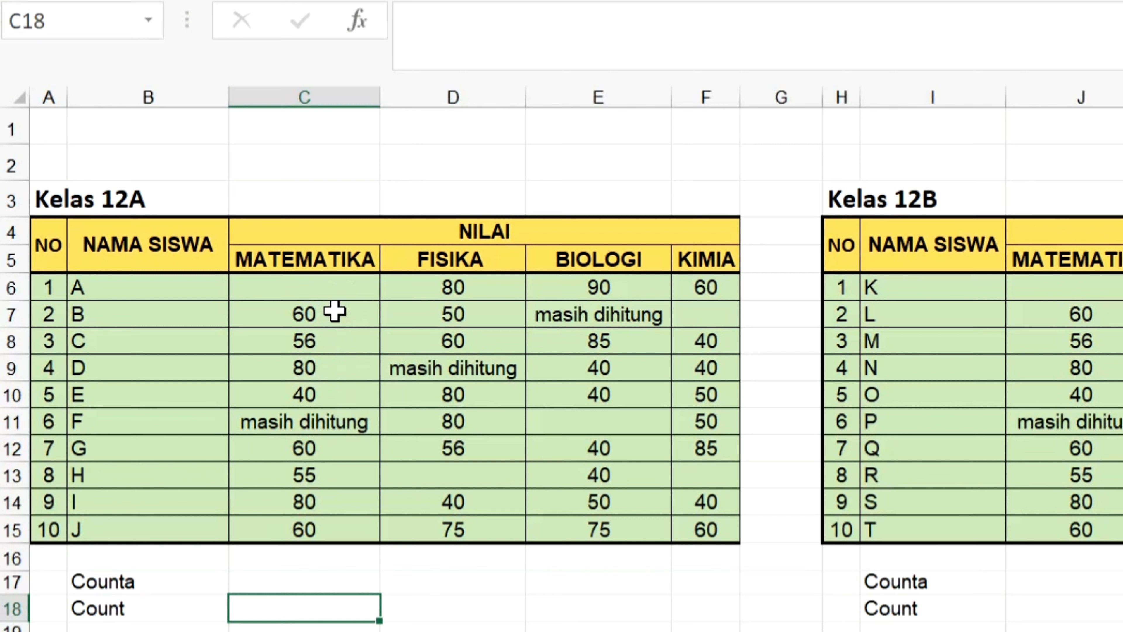
drag(333, 311, 334, 392)
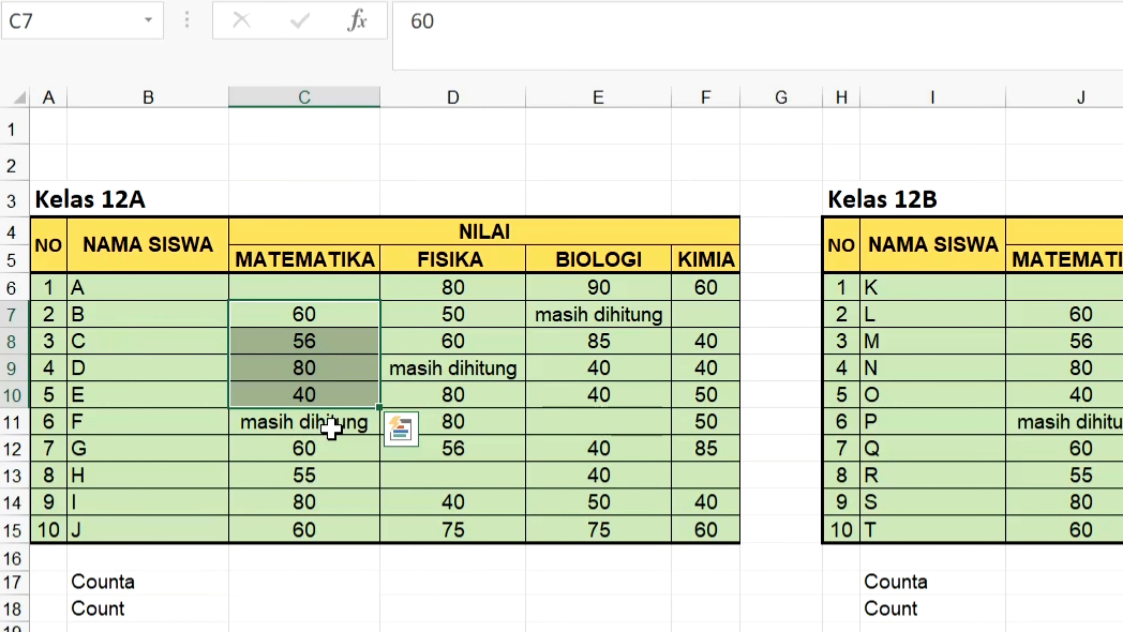
Clear the "masih dihitung" entry for student F in the Matematika column of Kelas 12A
click(331, 427)
key(Delete)
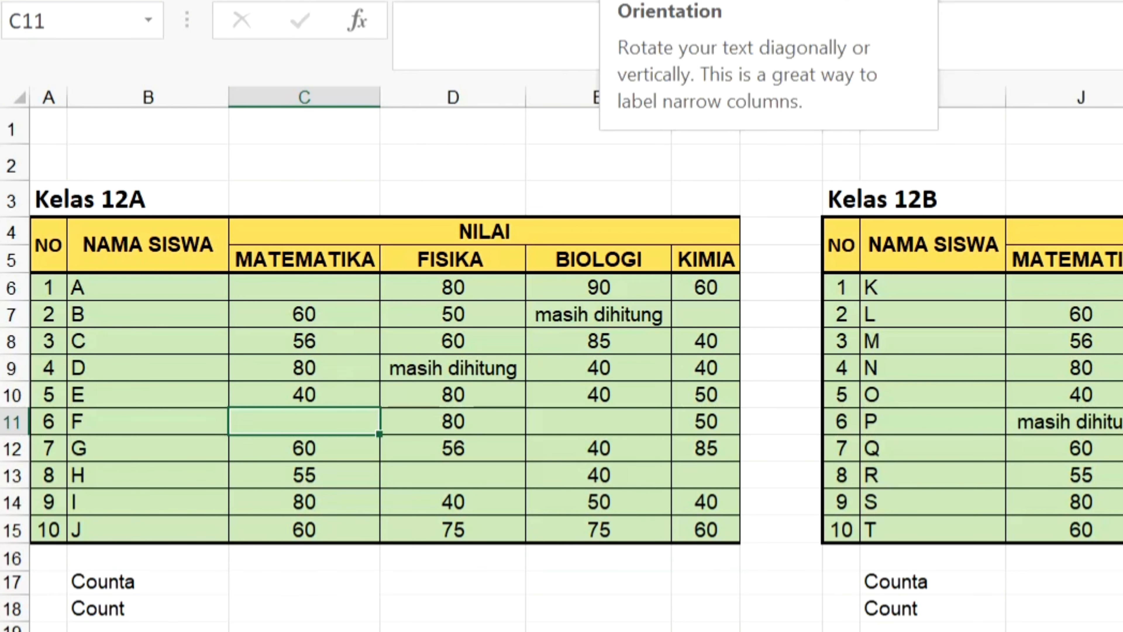
drag(272, 297, 304, 529)
click(295, 612)
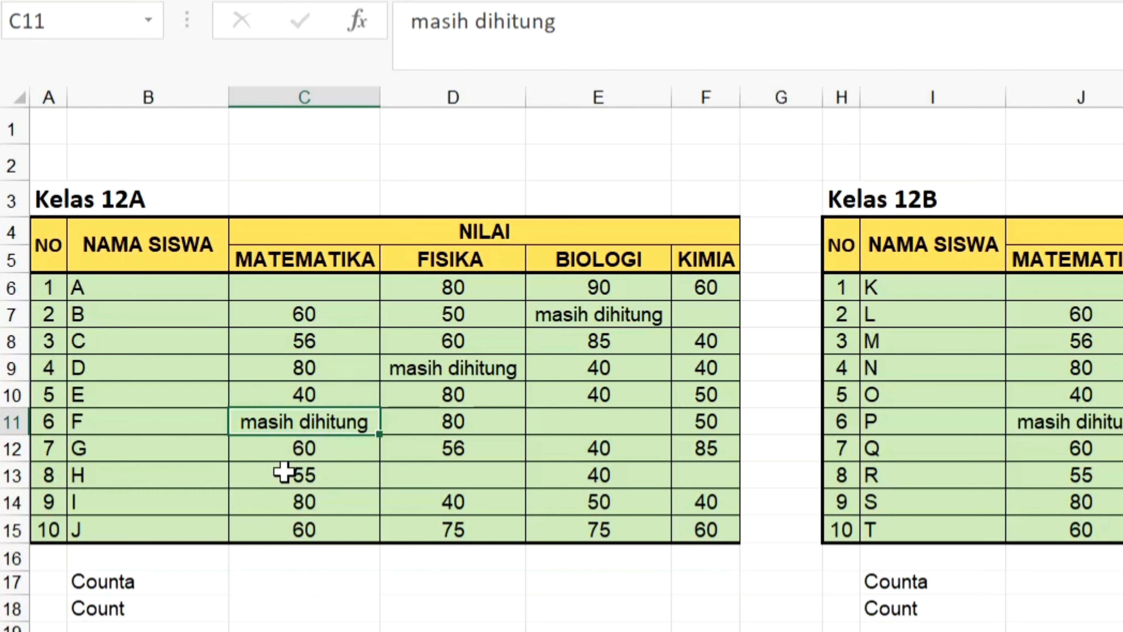
click(259, 617)
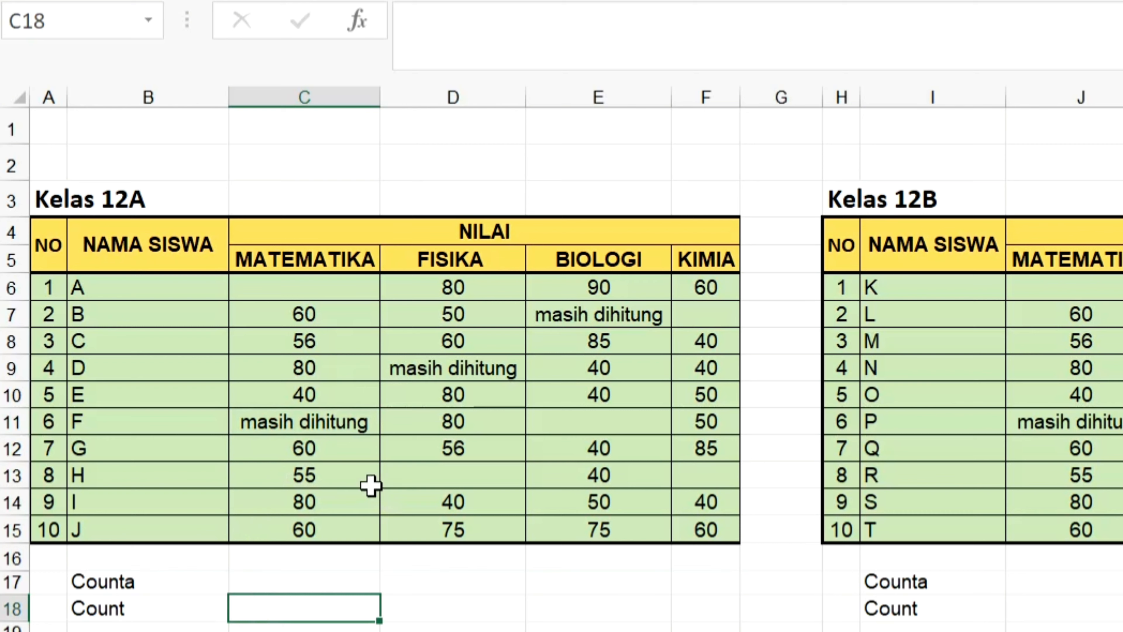
click(268, 581)
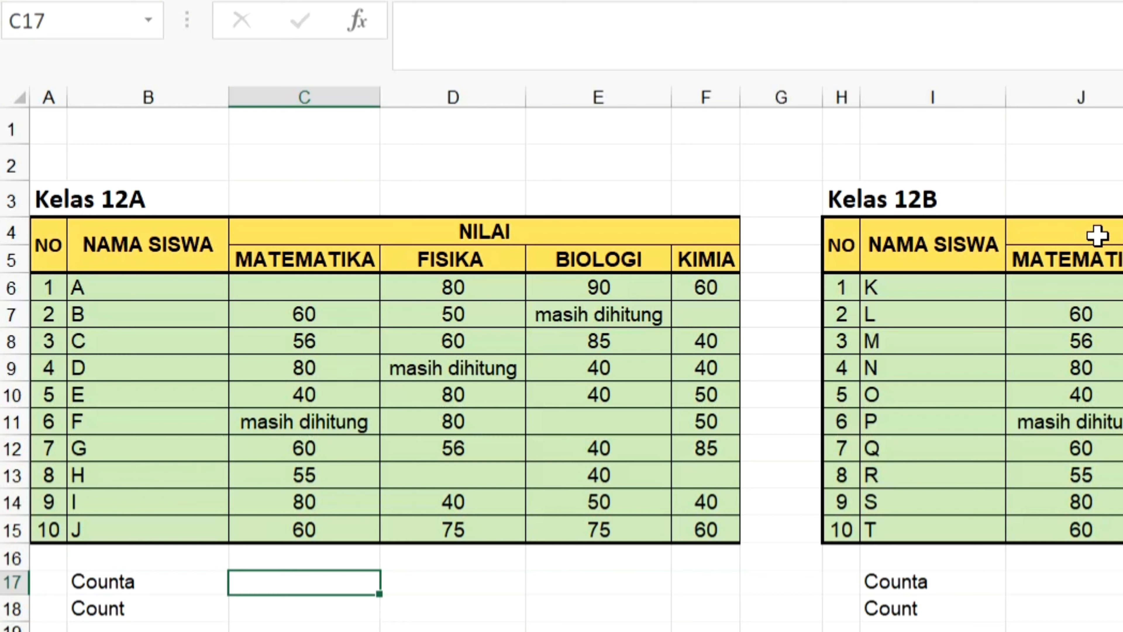
drag(367, 290, 344, 530)
click(303, 582)
Enter =COUNT(C6:C15) in cell C18 to count the numeric Matematika scores of Kelas 12A
click(304, 608)
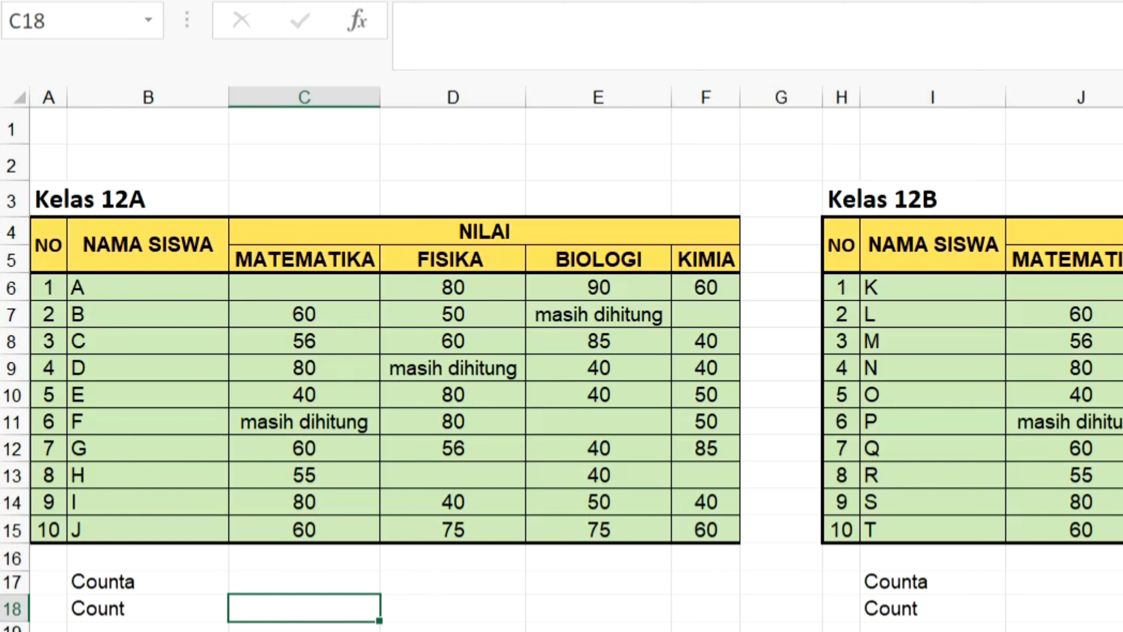
text(=)
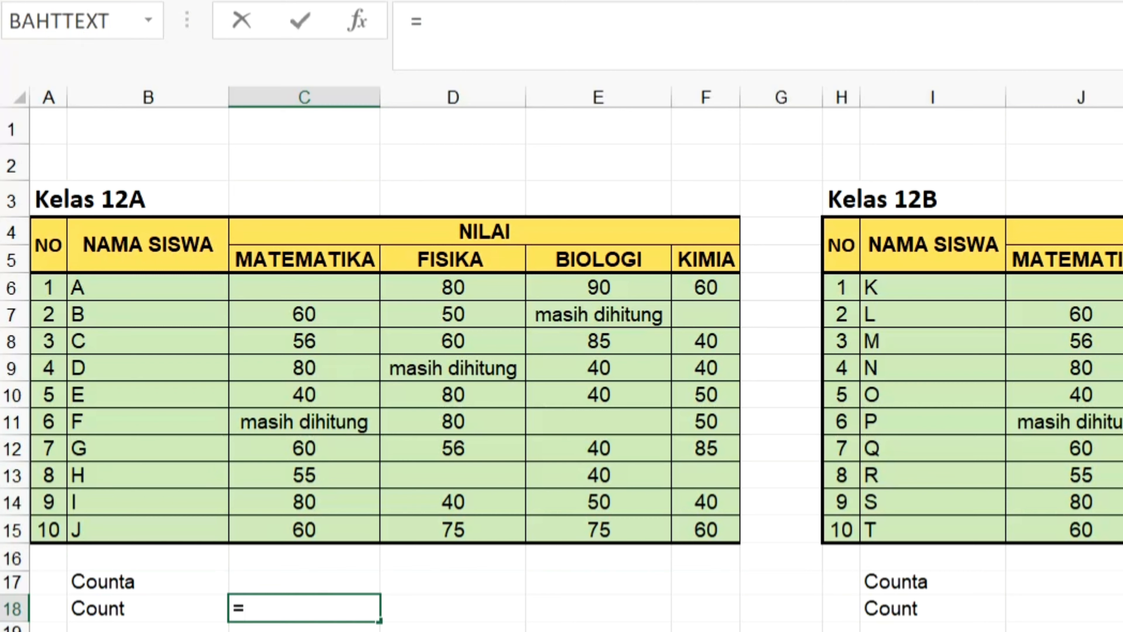
text(c)
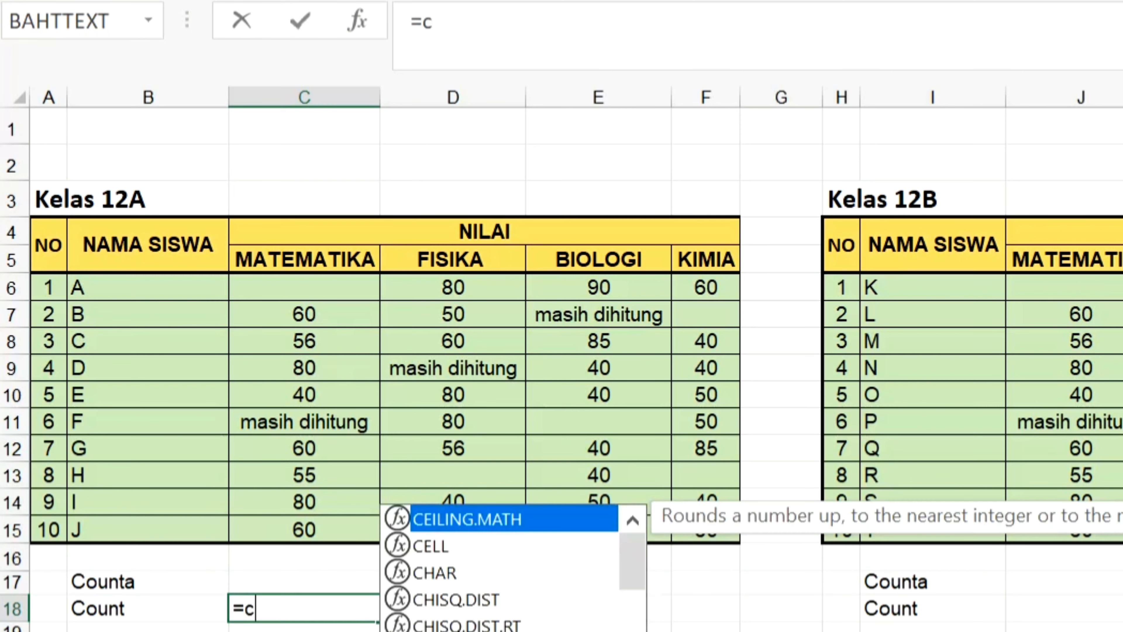
text(ount()
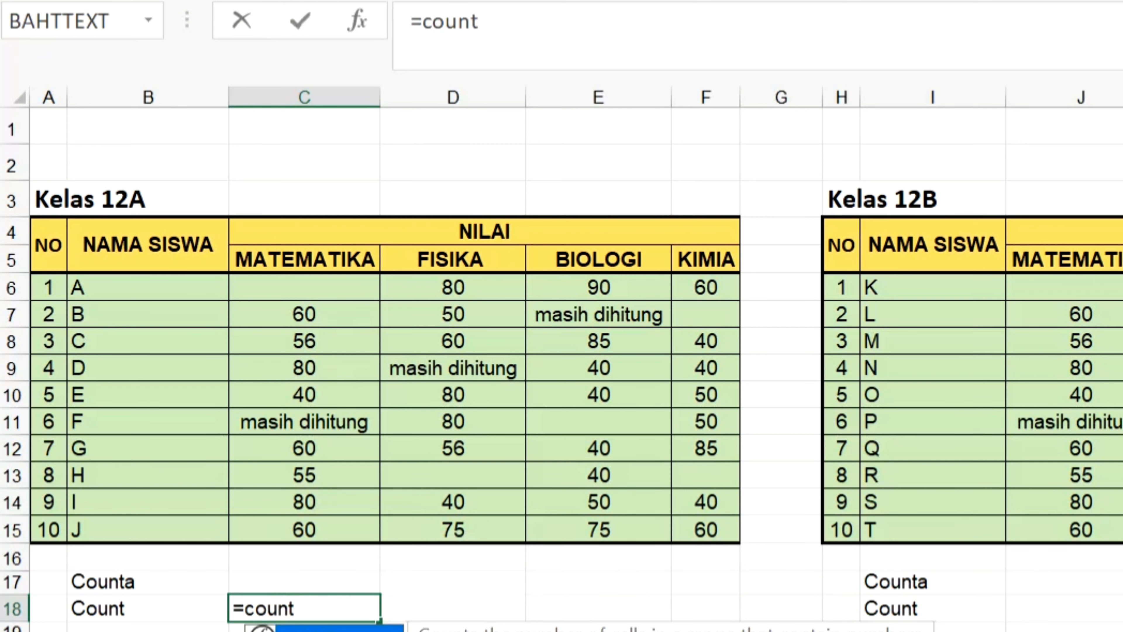
key(Up)
key(Up)
key(Up)
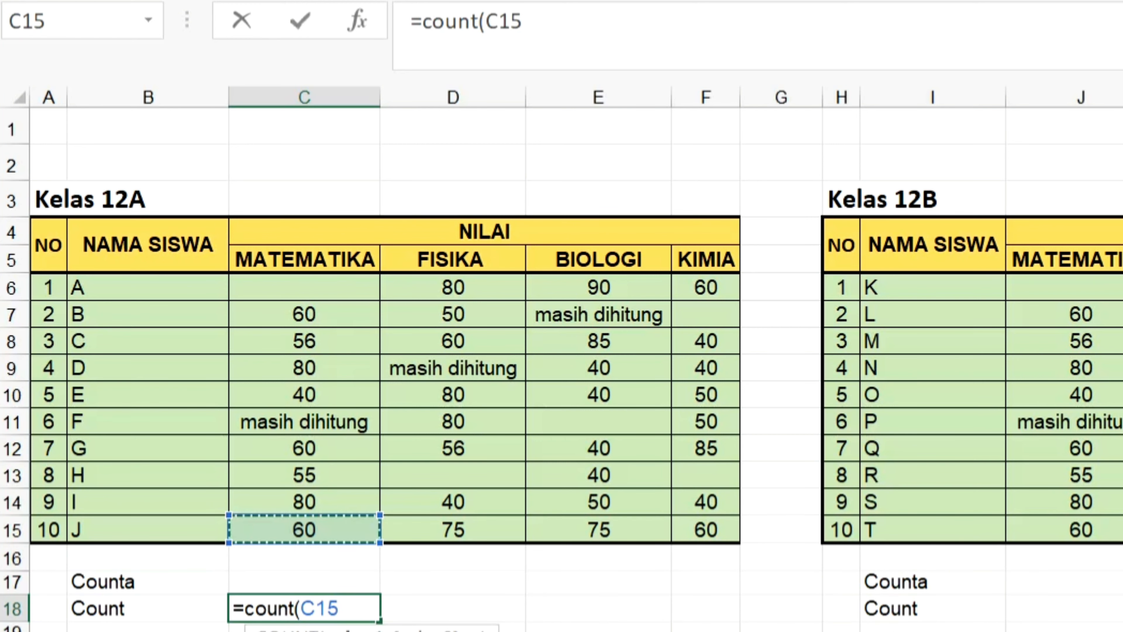
key(shift+Up)
key(shift+Up)
key(shift+Up)
key(shift+Up)
key(shift+Up)
key(shift+Up)
key(shift+Up)
key(shift+Up)
key(shift+Up)
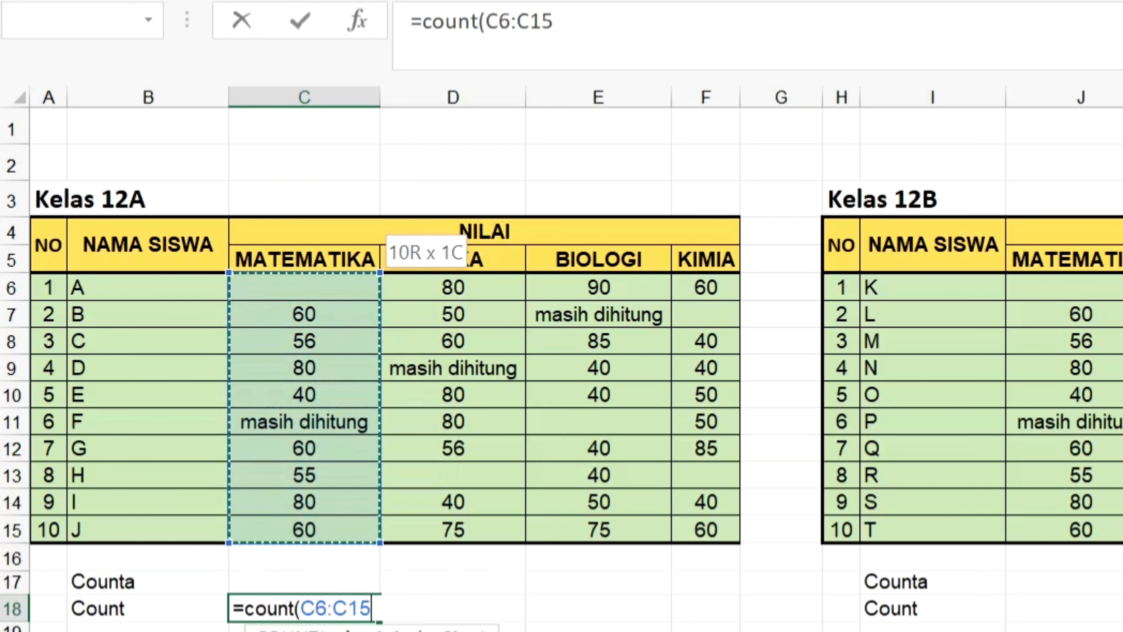
text())
key(Return)
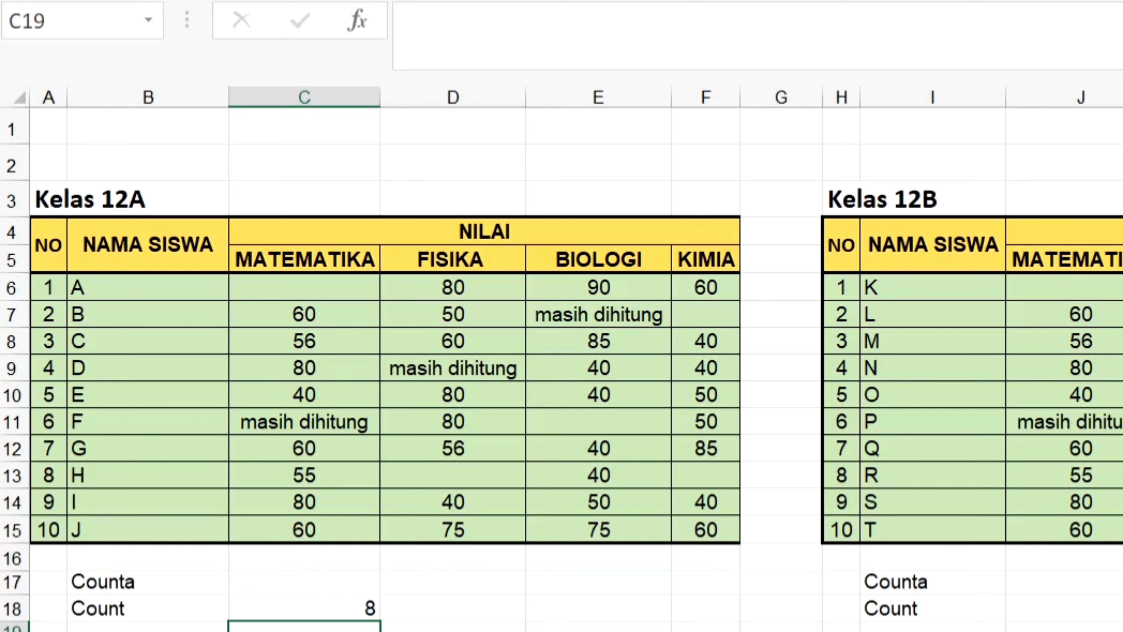
Make the range in the C18 COUNT formula absolute so it reads $C$6:$C$15
key(Up)
key(Up)
key(Down)
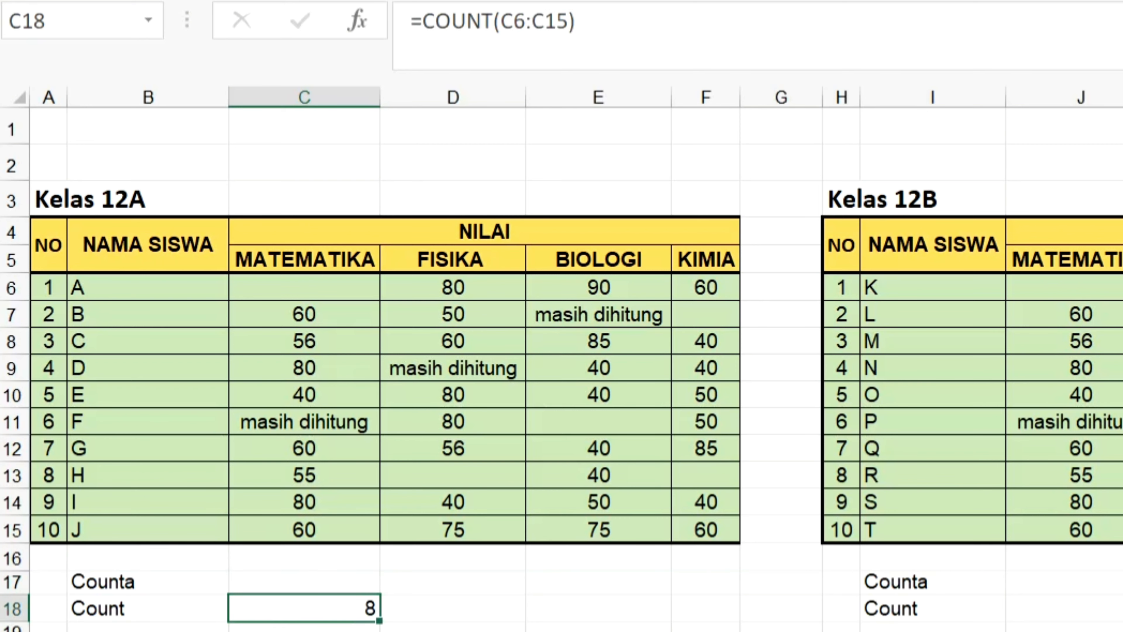
key(F2)
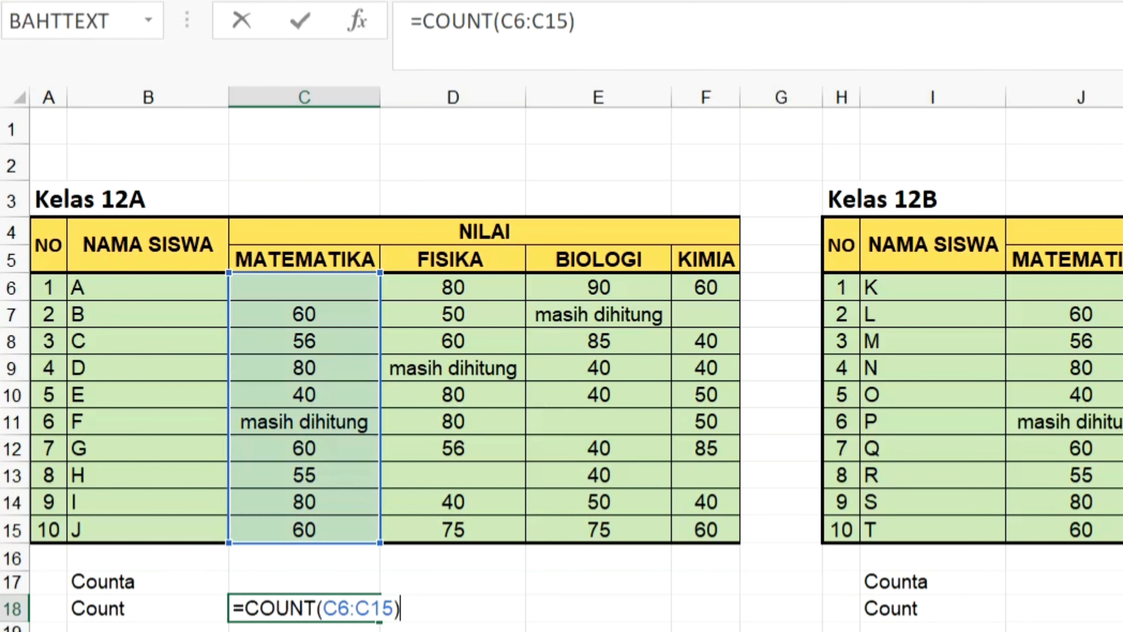
key(shift+Left)
key(shift+Left)
key(shift+Left)
key(shift+Left)
key(shift+Left)
key(shift+Left)
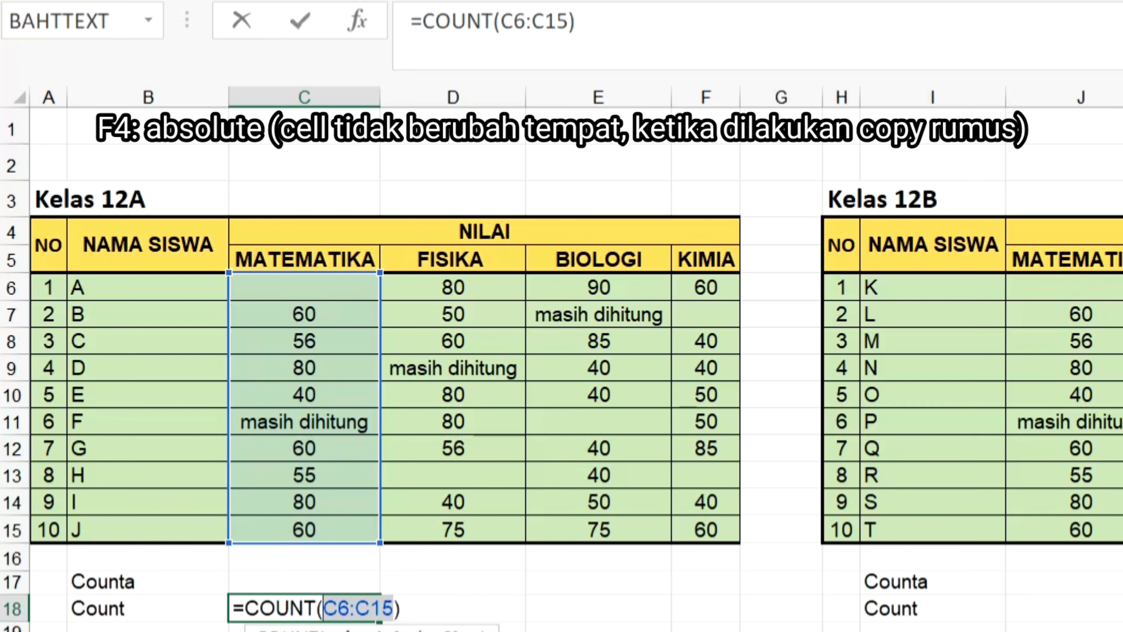
key(F4)
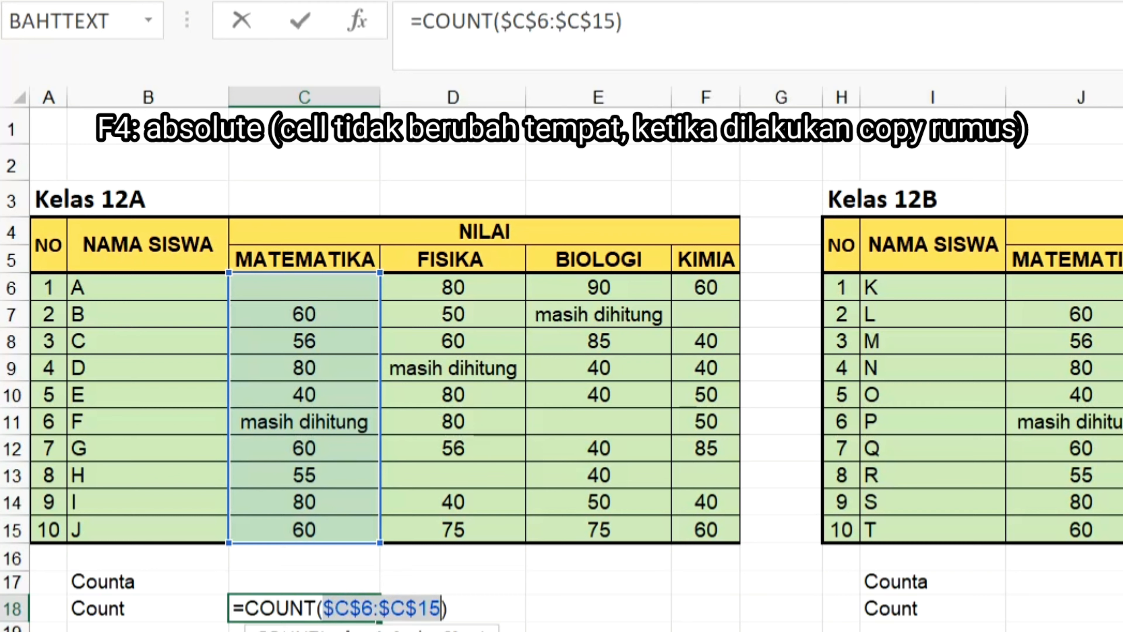
key(Return)
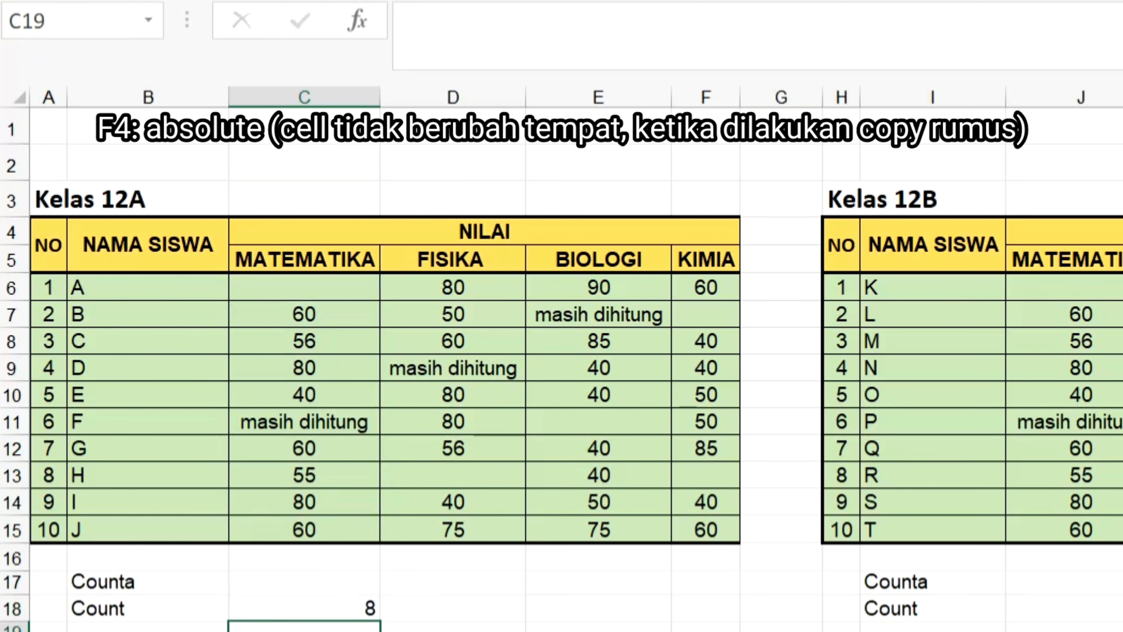
Copy the COUNT formula from C18 into the Counta result cell C17
key(Up)
key(ctrl+c)
key(Up)
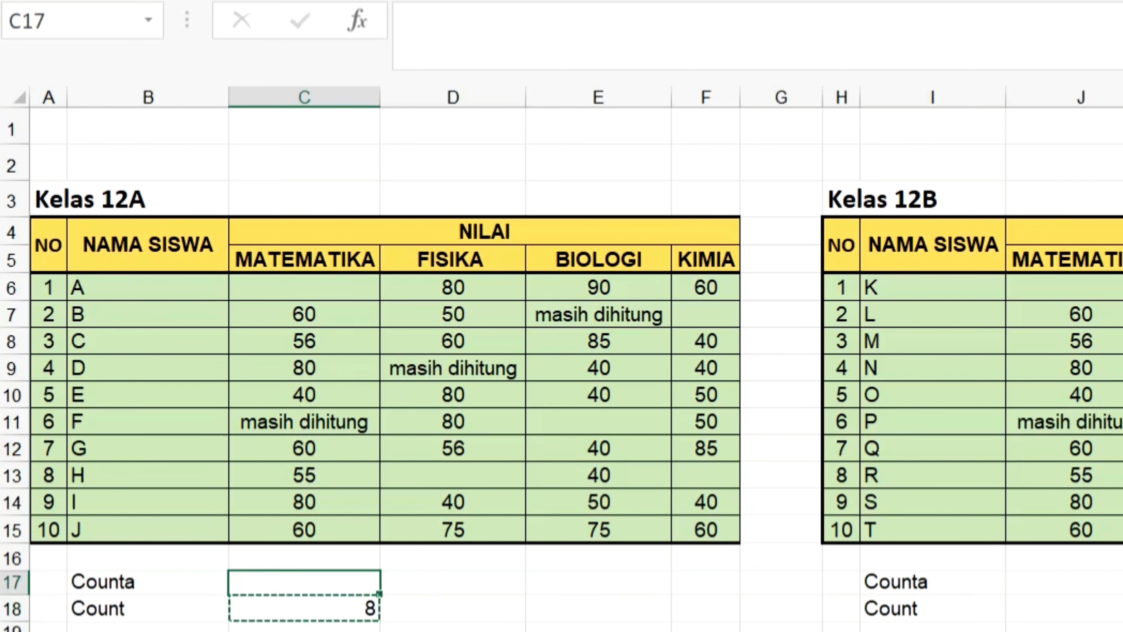
key(ctrl+v)
Change the function in C17 to COUNTA so the formula reads =COUNTA($C$6:$C$15)
key(F2)
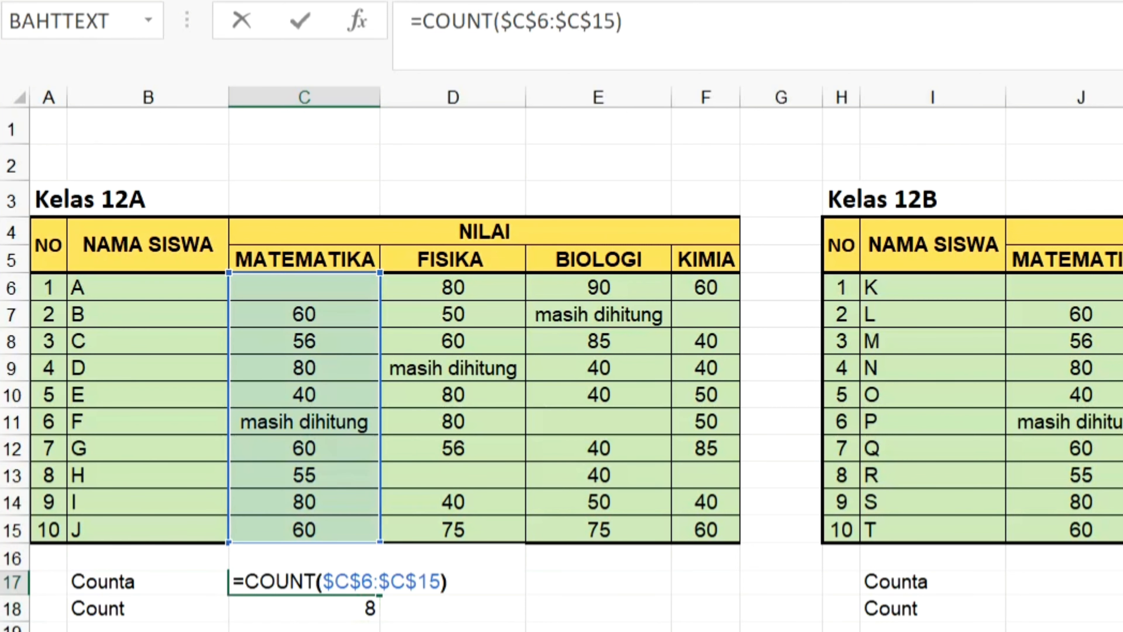
key(Left)
key(Left)
key(Left)
key(Left)
key(Left)
key(Left)
key(Left)
key(Left)
key(Left)
key(Left)
key(Left)
key(Left)
key(Left)
key(Right)
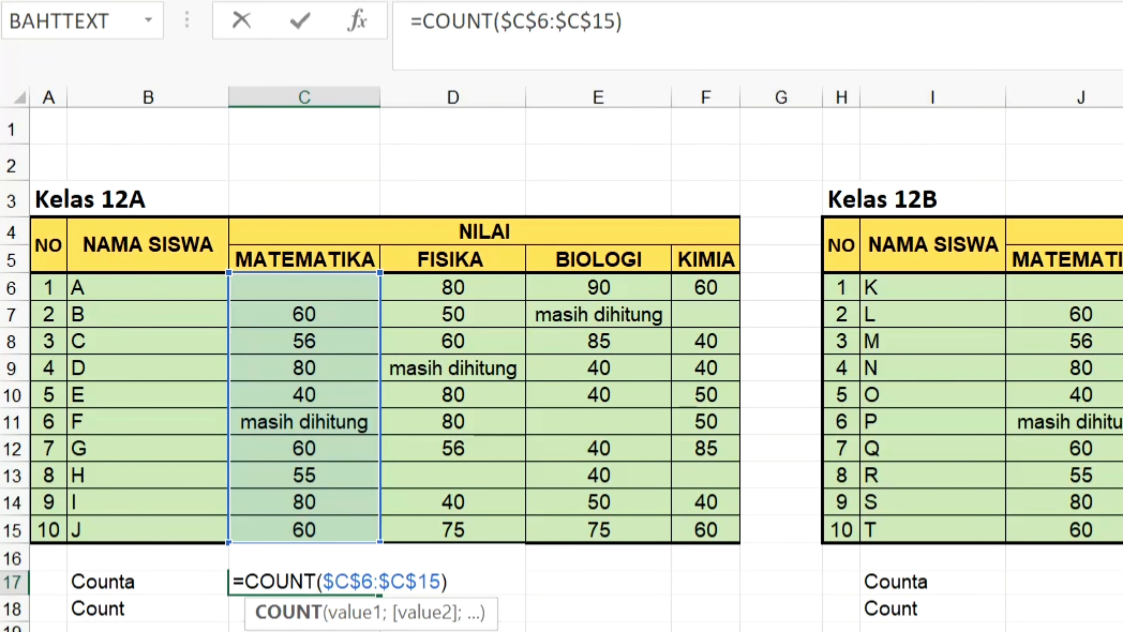
text(A)
key(ctrl+Return)
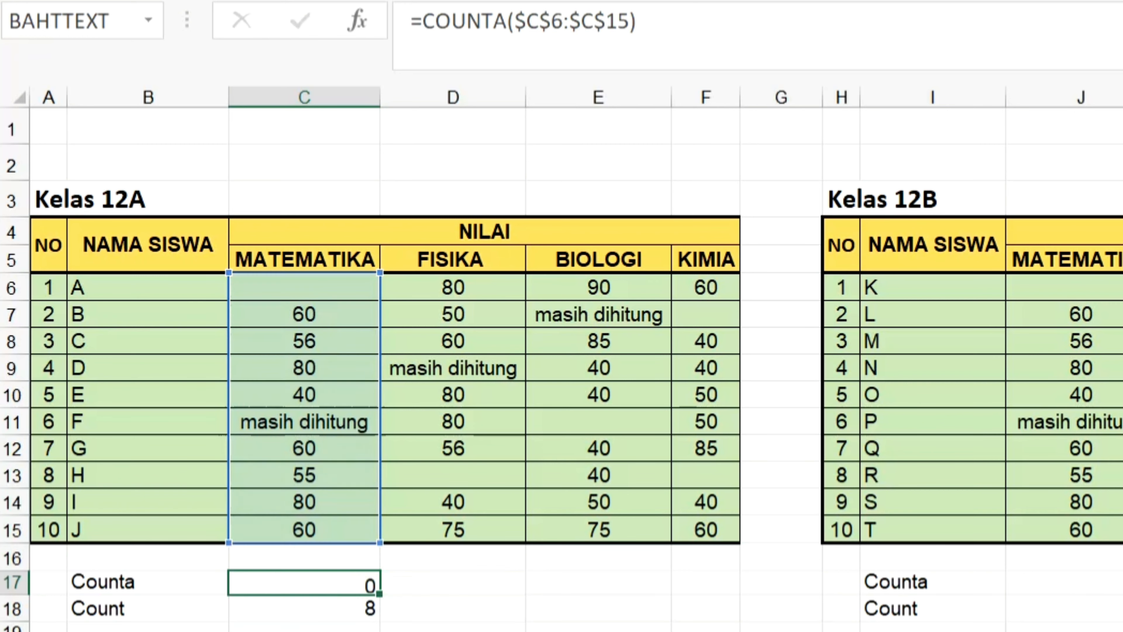
key(Return)
key(Up)
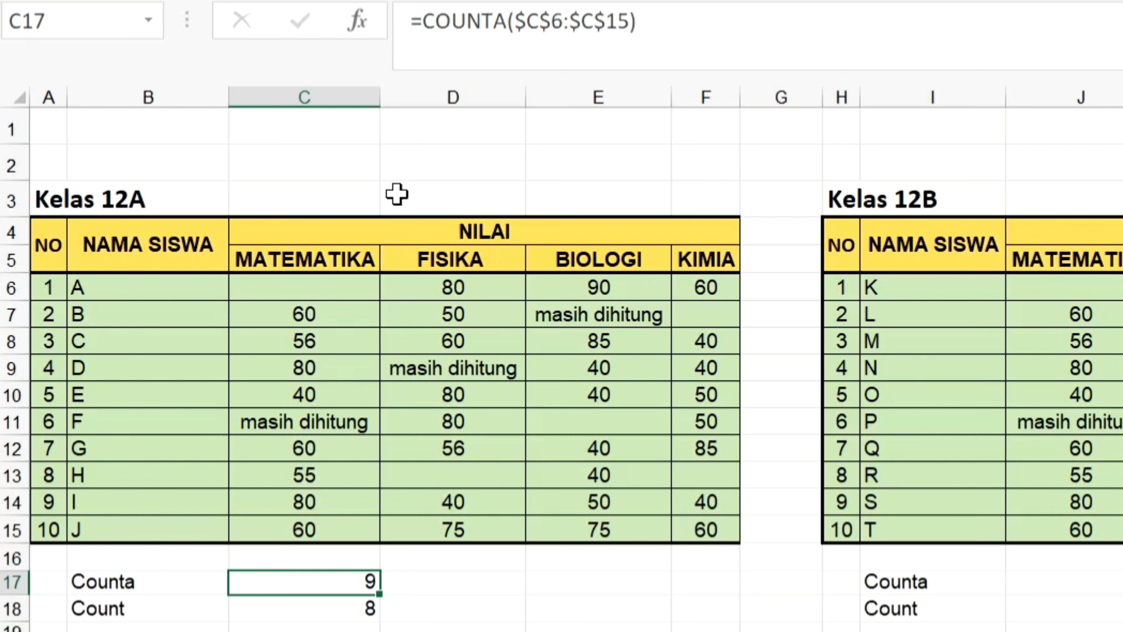
Compare the COUNTA and COUNT results in C17 and C18 with the Matematika entries, including the text entry in C11
click(327, 315)
drag(328, 314, 329, 527)
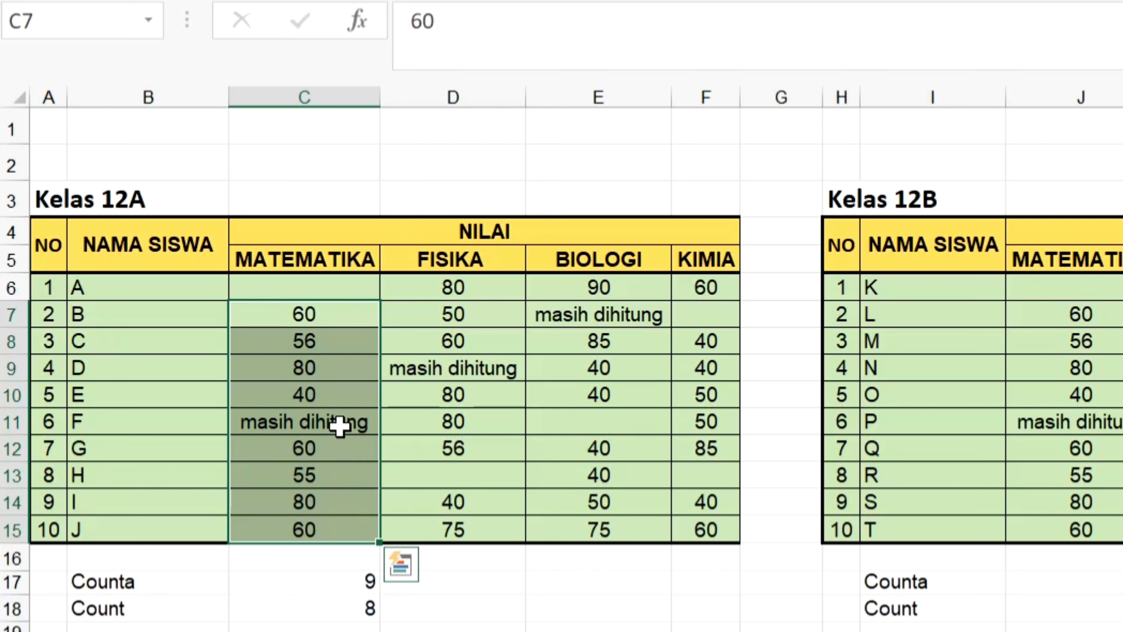
click(353, 600)
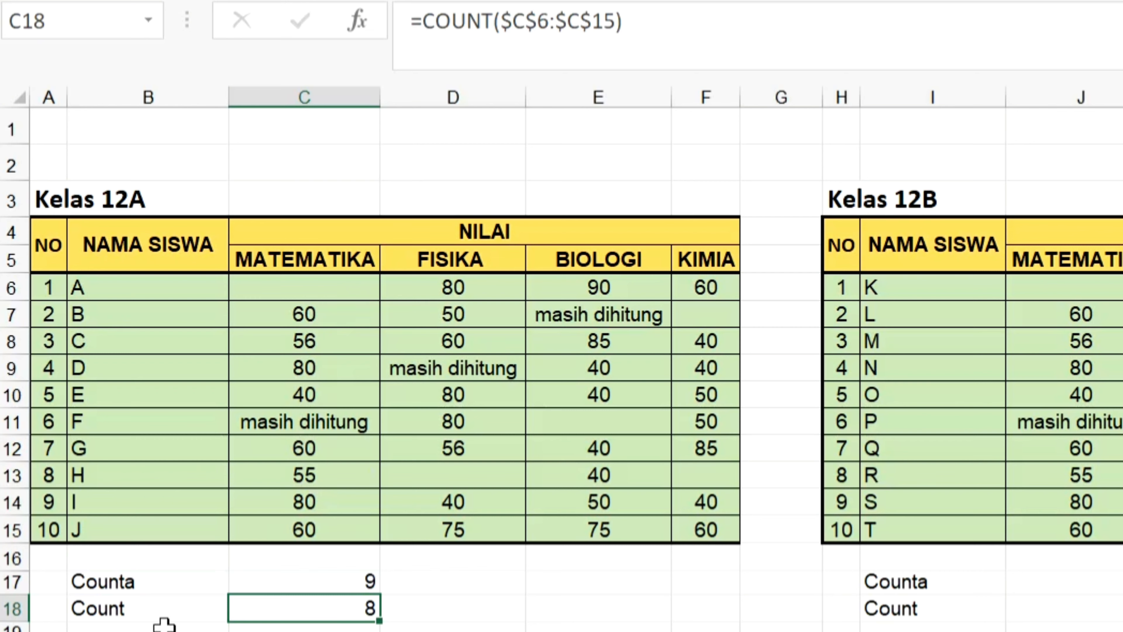
click(259, 424)
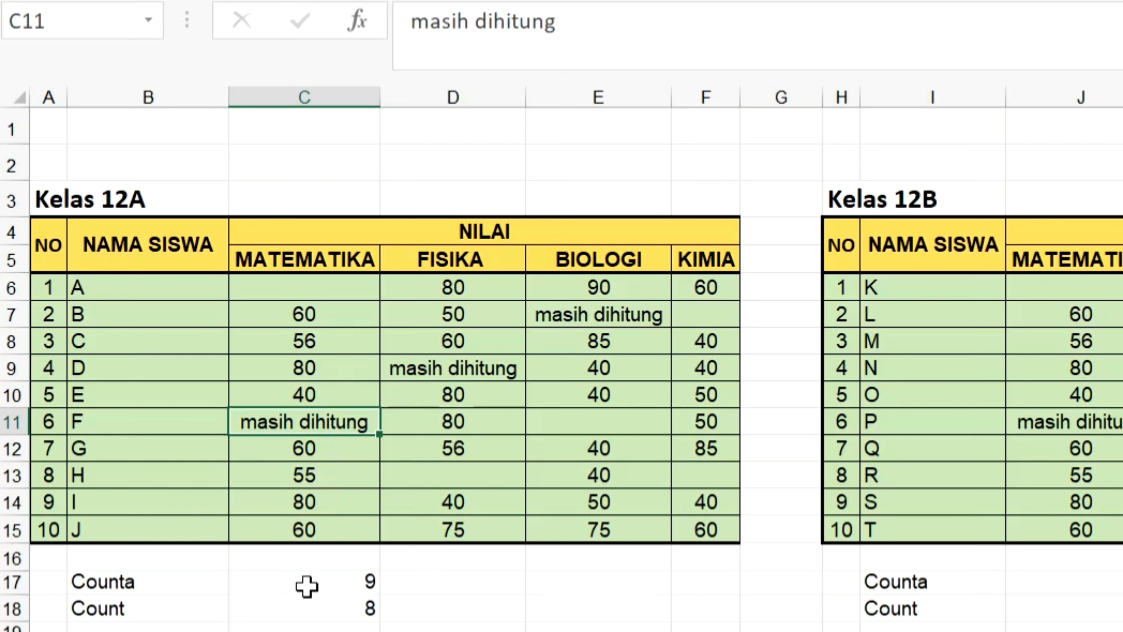
click(312, 603)
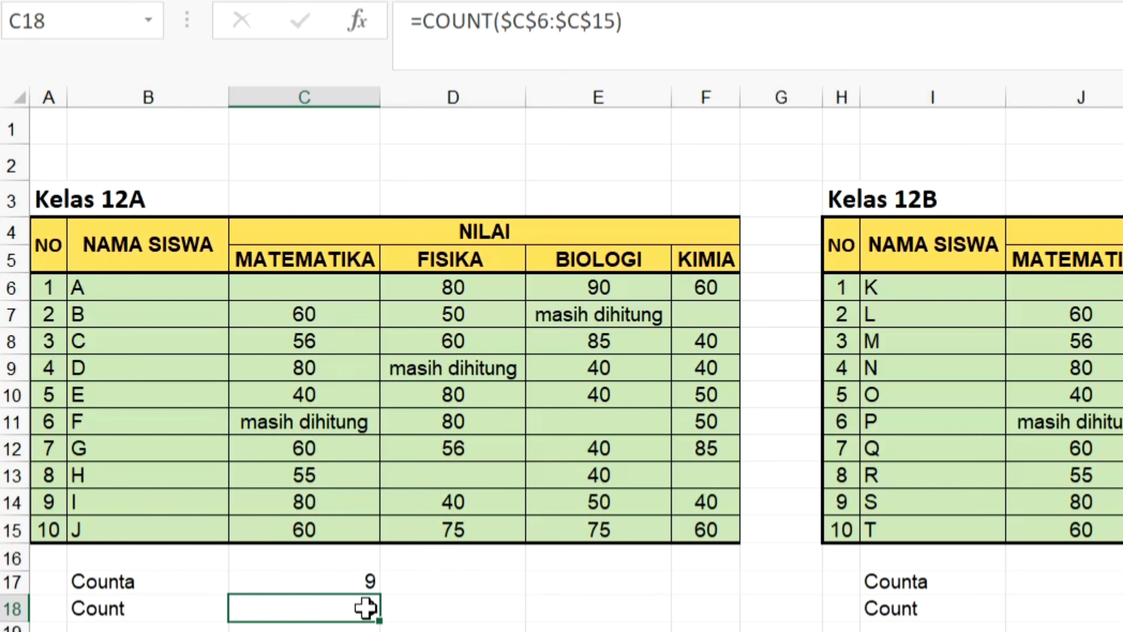
click(302, 580)
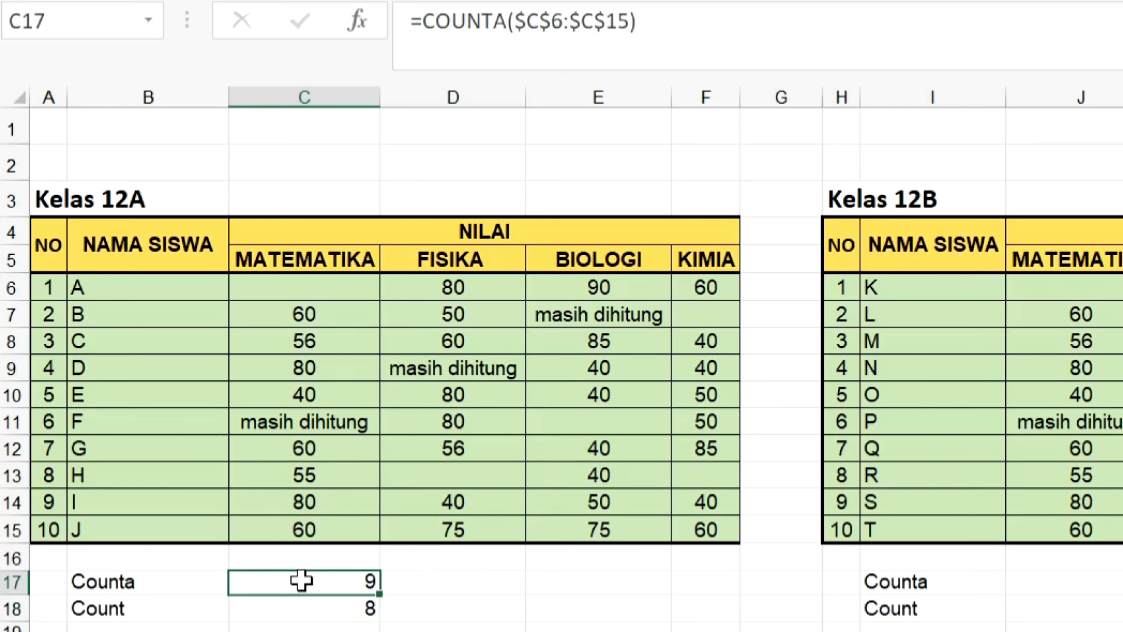
Enter =COUNTA(C6:F15;J6:M15) in J17 to count all filled score cells in both class tables
click(289, 420)
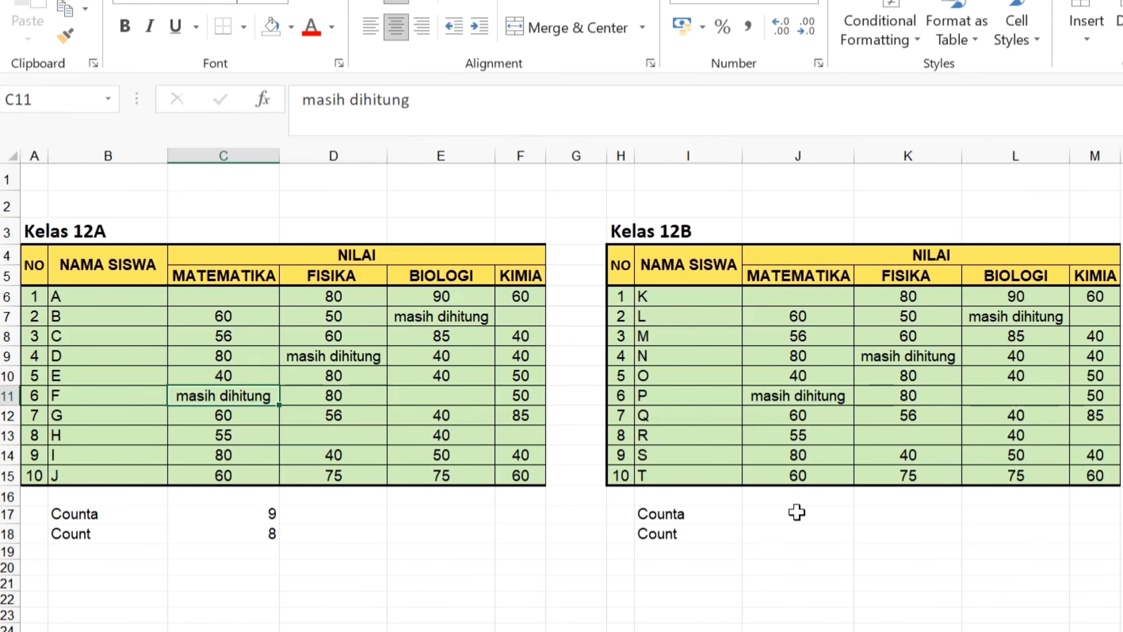
click(796, 512)
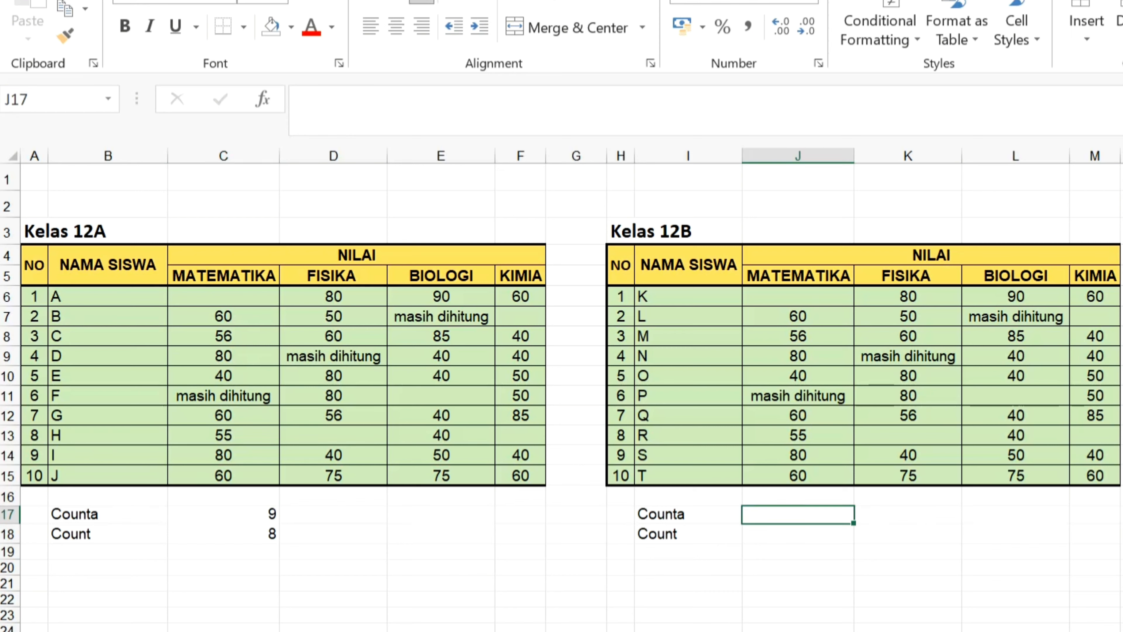
text(=)
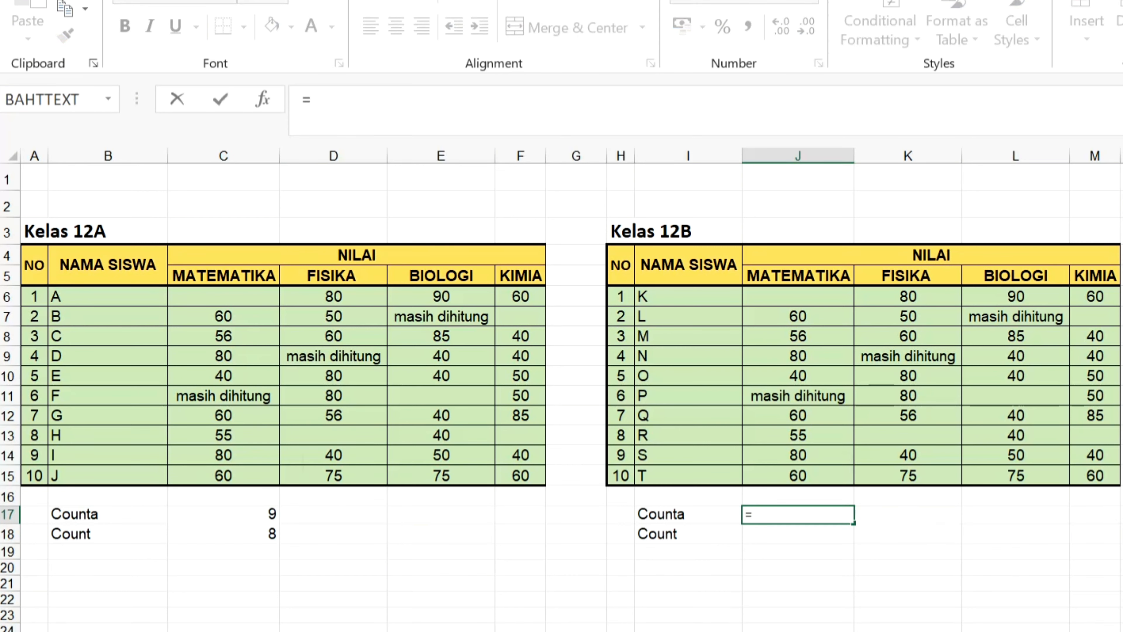
text(counta)
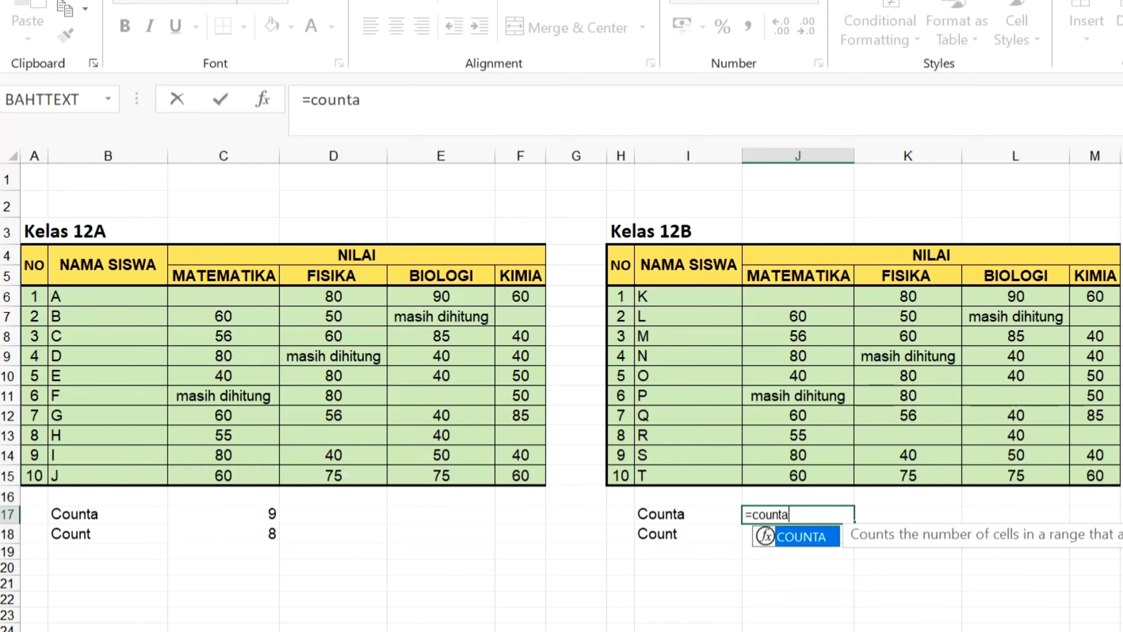
text(()
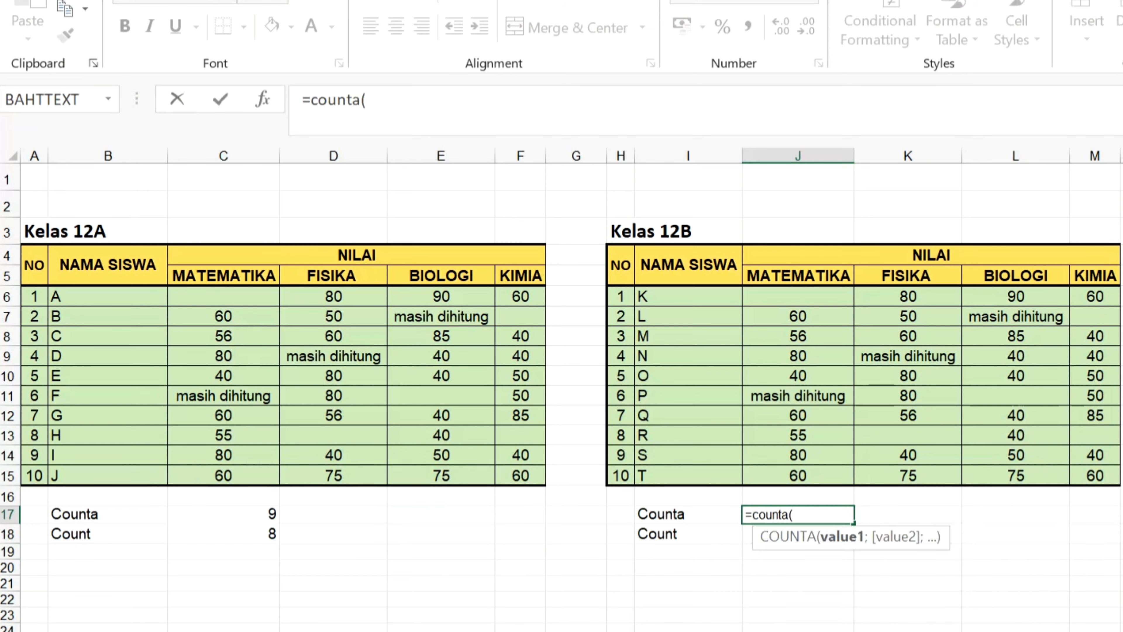
drag(221, 296, 519, 471)
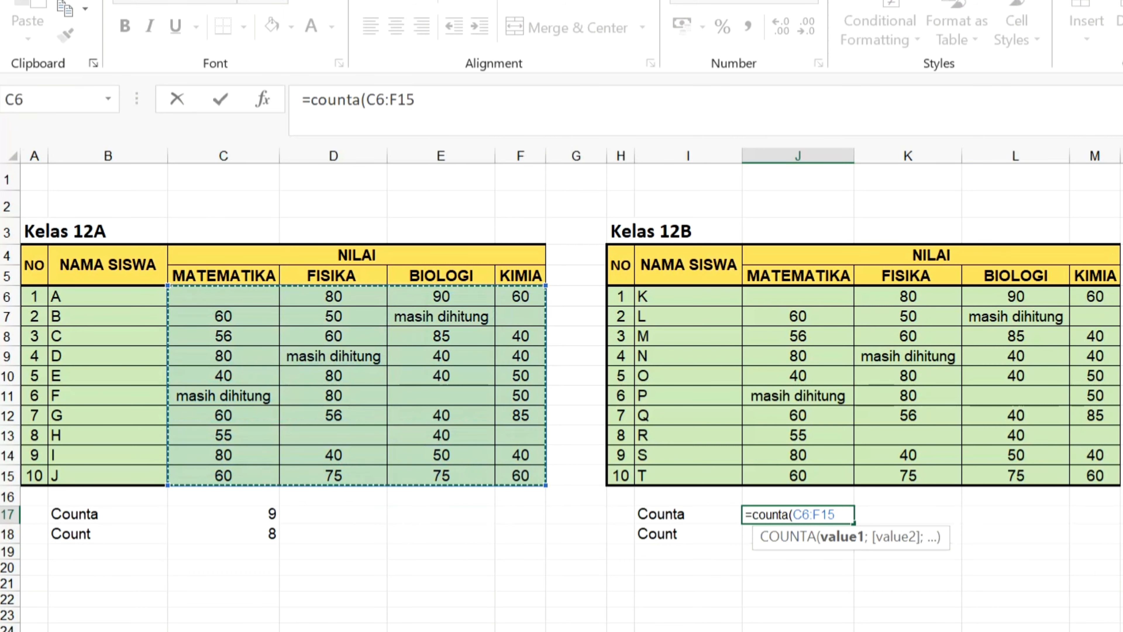
text(;)
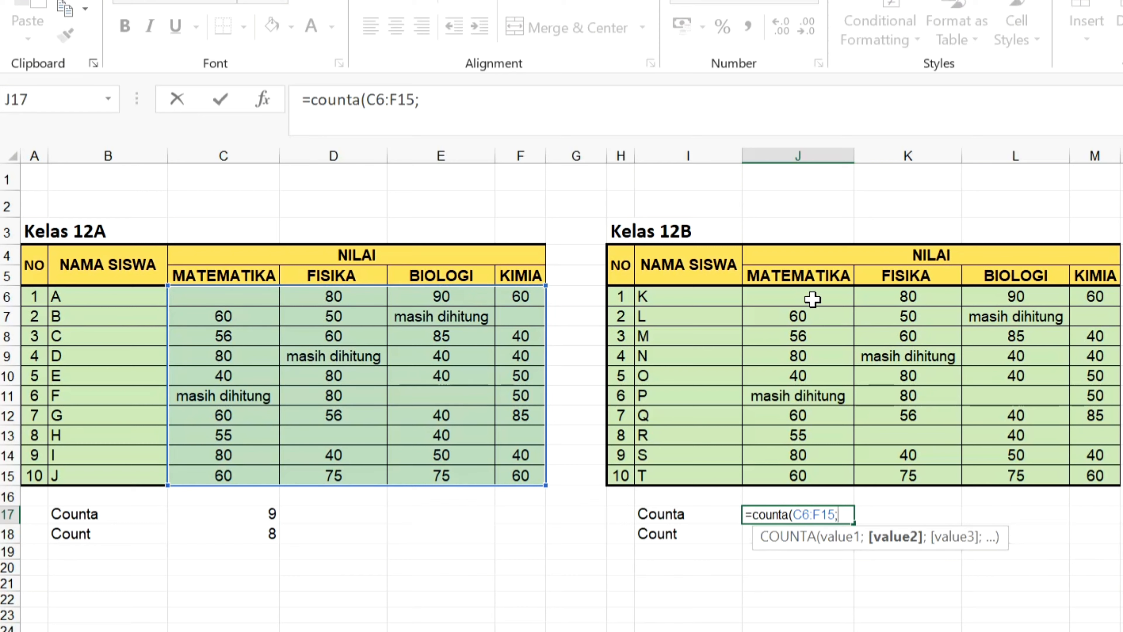
drag(813, 300, 1091, 474)
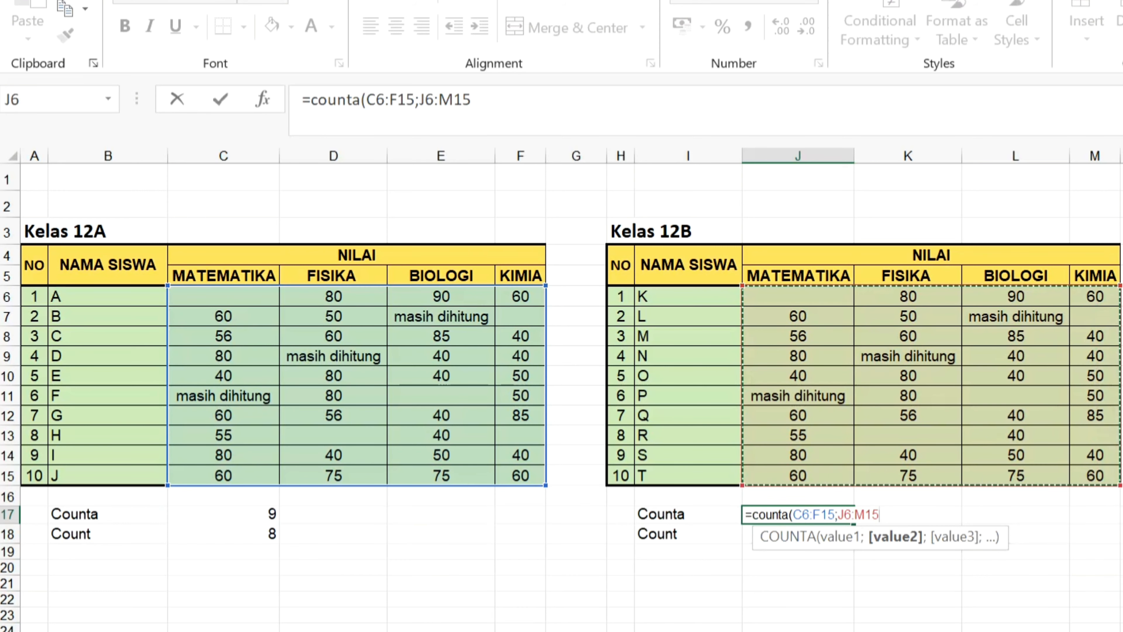
text())
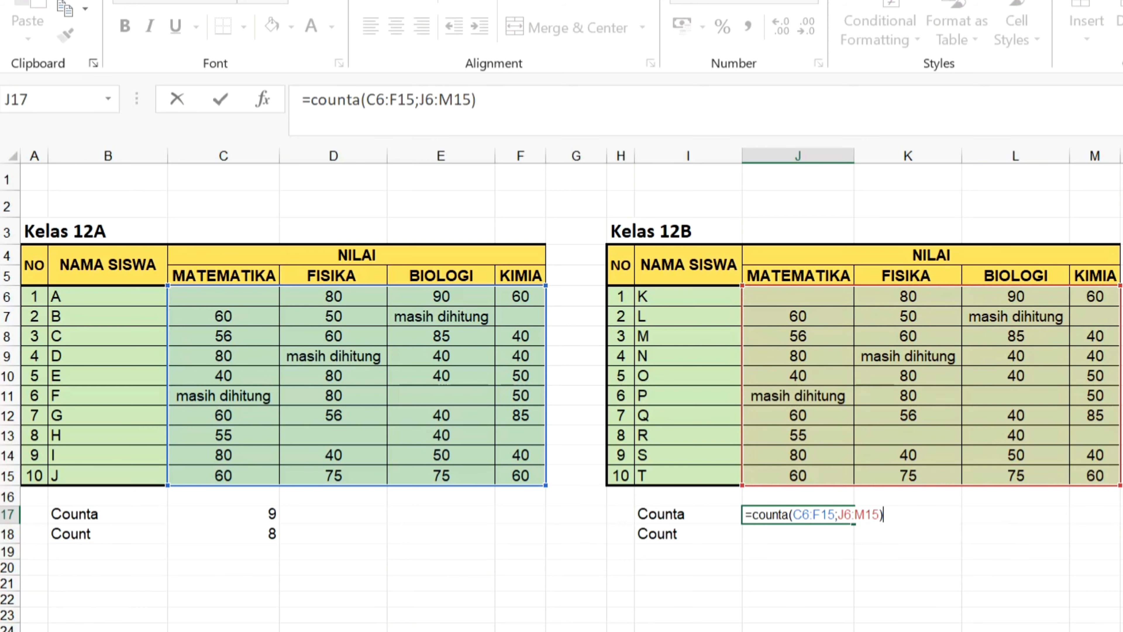
key(Return)
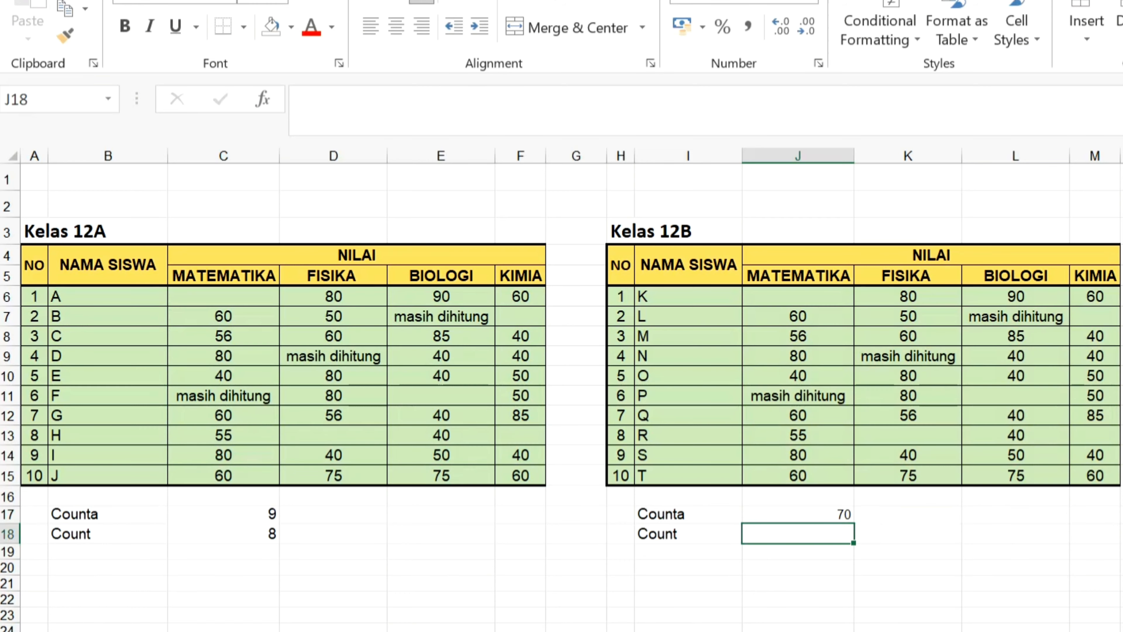
Make the Kelas 12A range in the J17 COUNTA formula absolute so it reads $C$6:$F$15
key(Up)
key(Down)
key(Up)
key(Down)
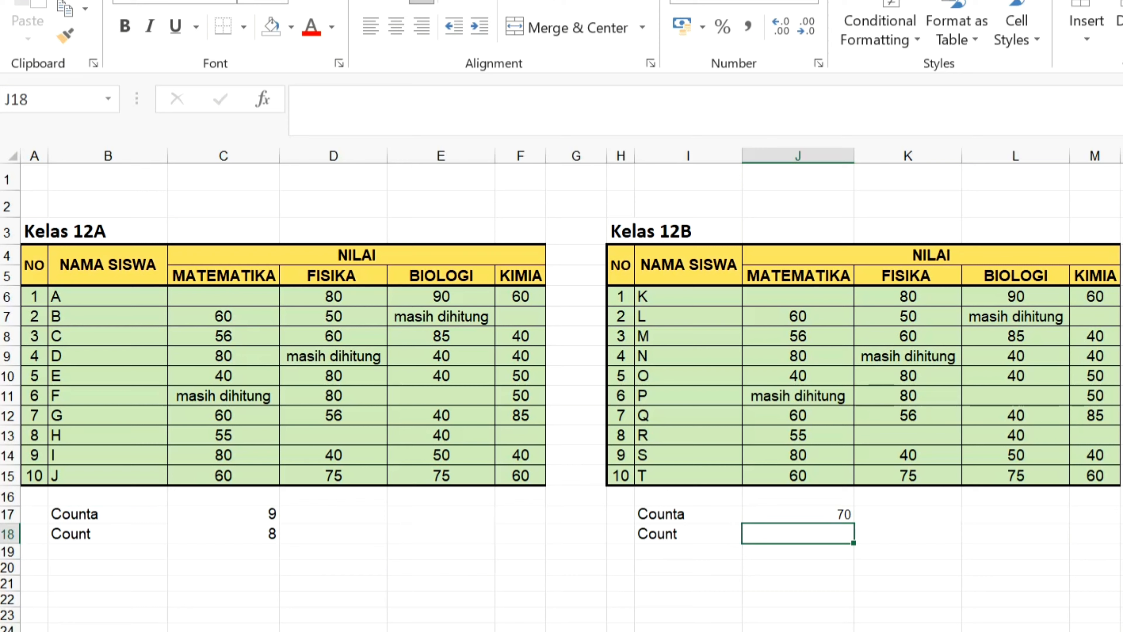
key(Up)
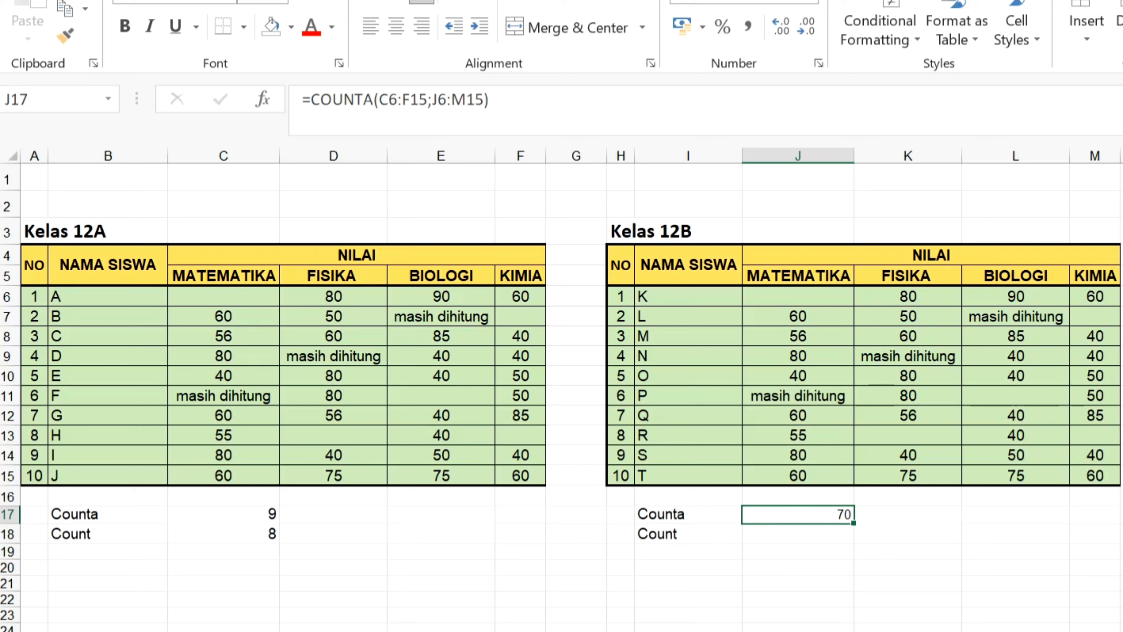
key(F2)
key(Left)
key(Left)
key(Left)
key(Left)
key(Left)
key(Left)
key(Left)
key(Left)
key(Left)
key(Left)
key(Left)
key(Left)
key(Left)
key(Left)
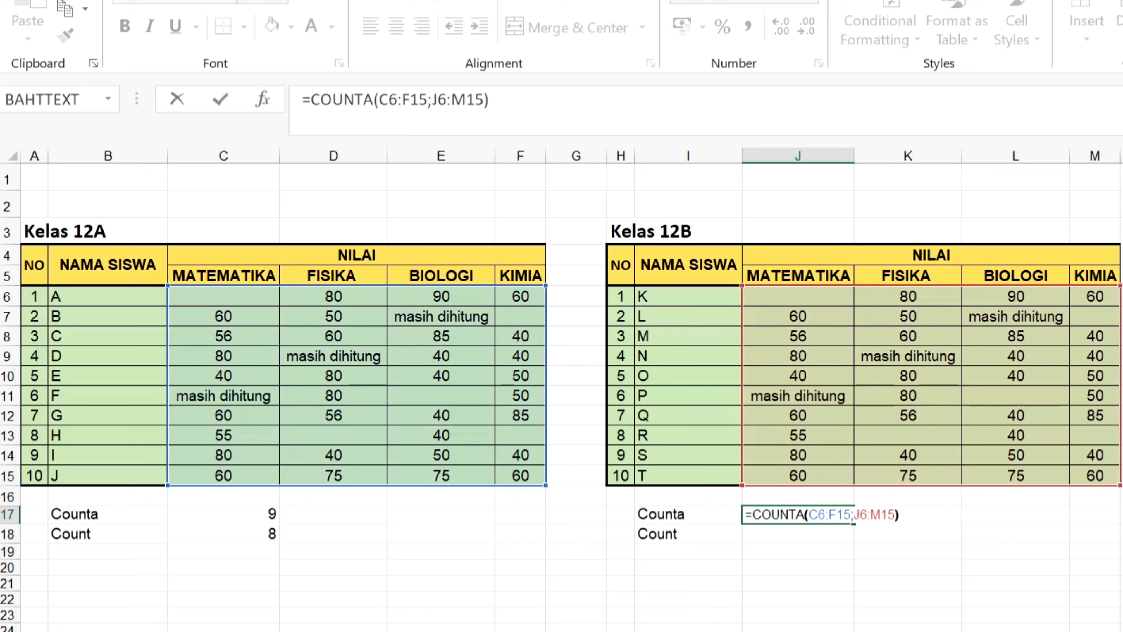
key(shift+Right)
key(shift+Right)
key(shift+Right)
key(shift+Right)
key(shift+Right)
key(shift+Right)
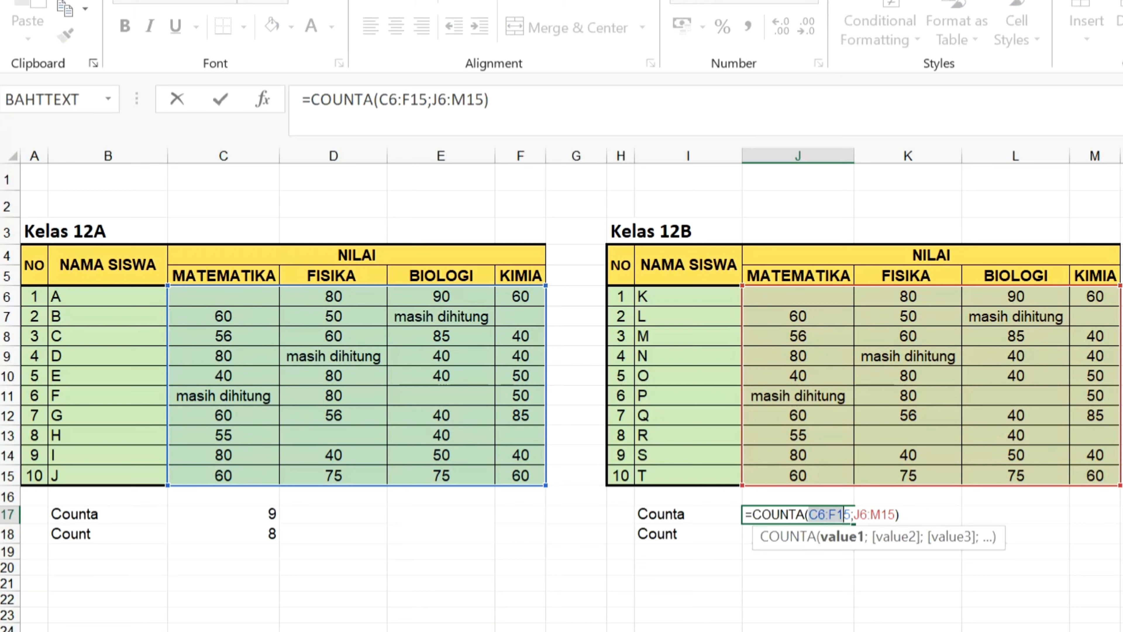
key(F4)
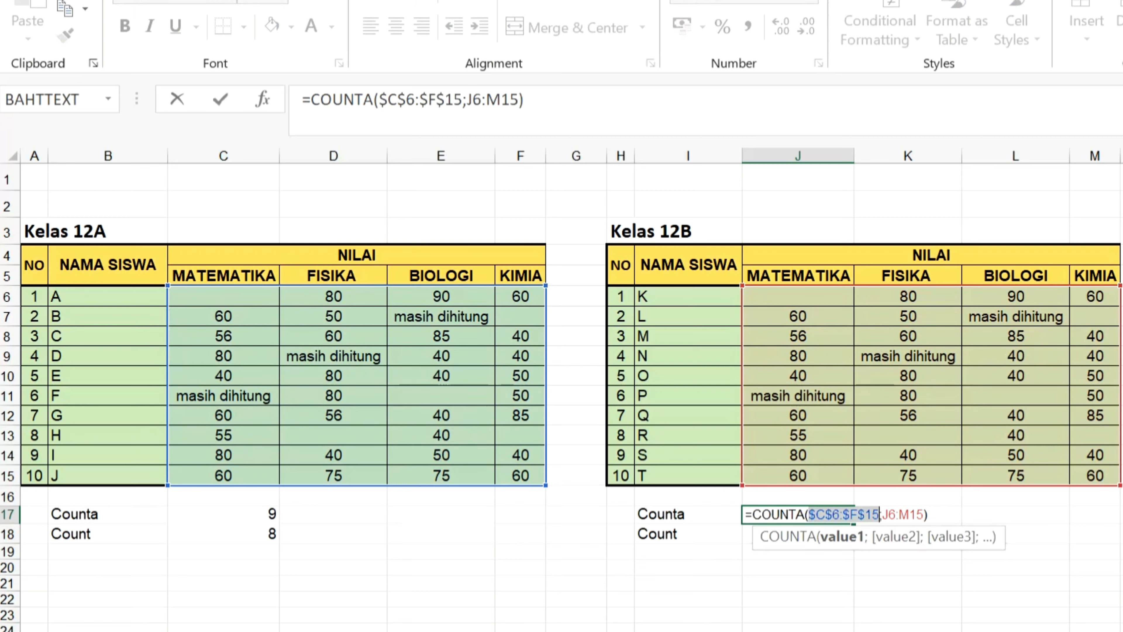
Make the Kelas 12B range in the J17 formula absolute as $J$6:$M$15 and commit the formula
key(Right)
key(shift+Right)
key(shift+Right)
key(shift+Right)
key(shift+Right)
key(shift+Right)
key(shift+Right)
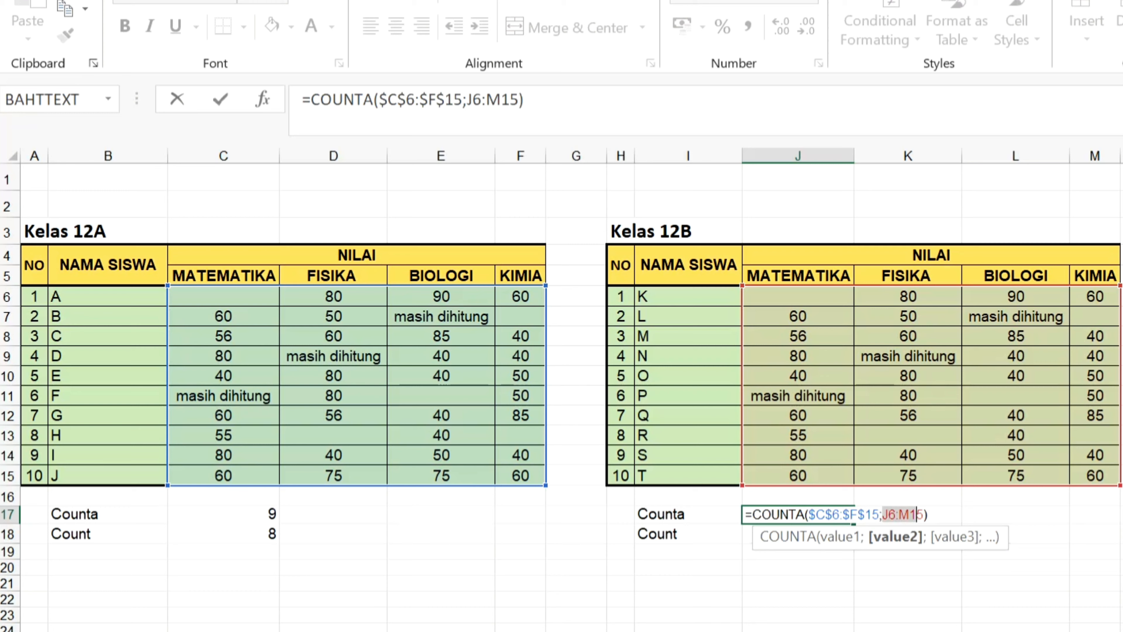
key(F4)
key(Return)
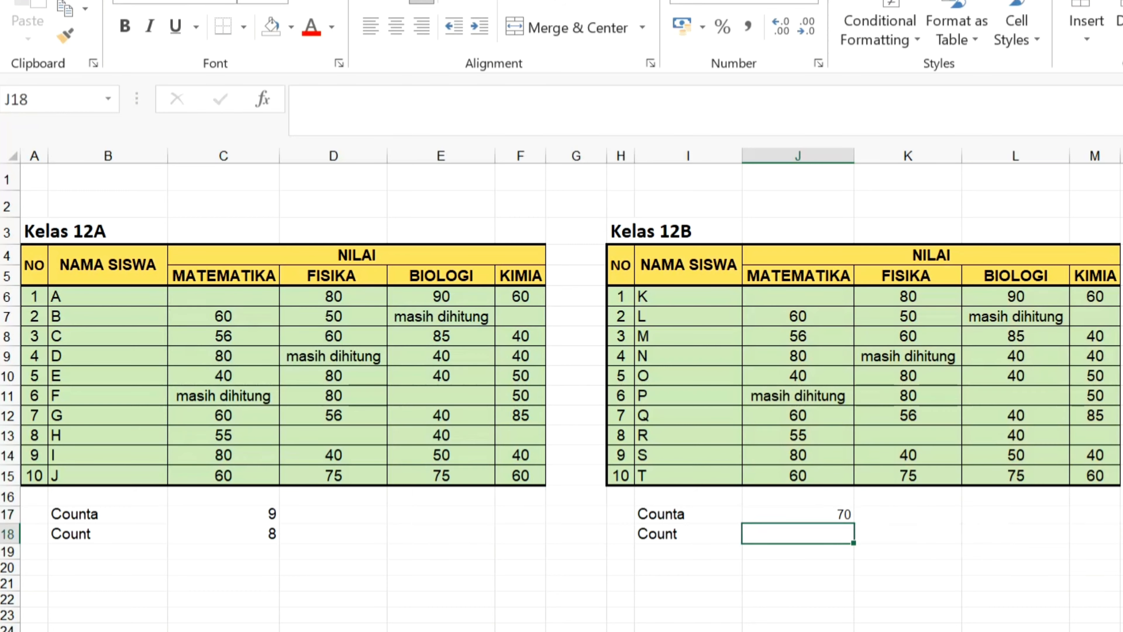
Copy the COUNTA formula from J17 into the Count result cell J18
key(Up)
key(ctrl+c)
key(Down)
key(ctrl+v)
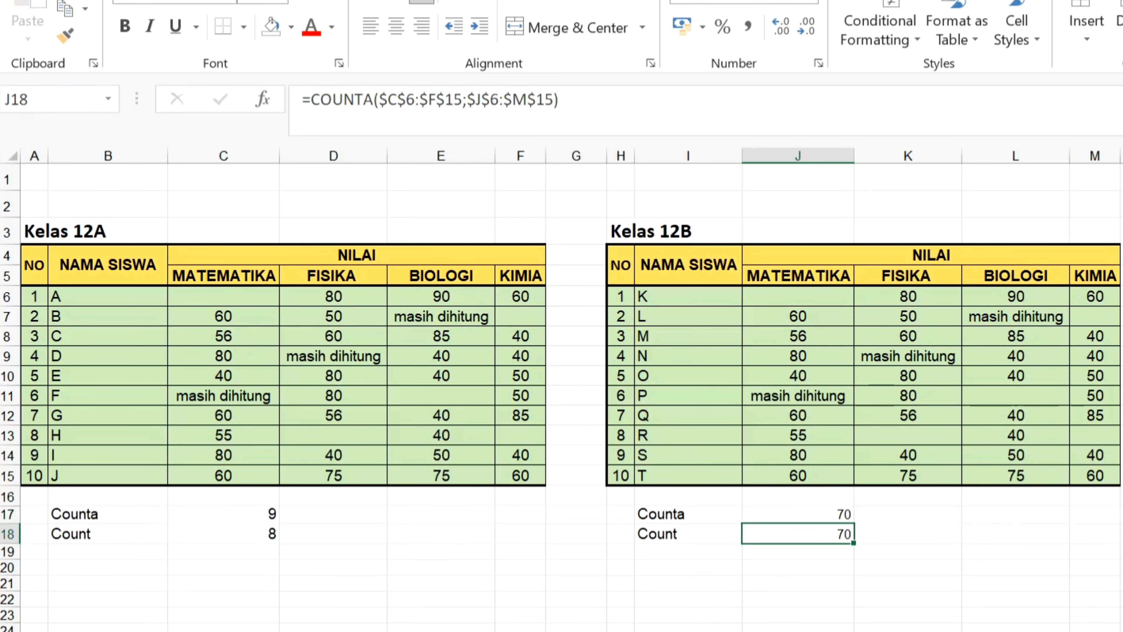
key(F2)
key(Left)
key(Left)
key(Left)
key(Left)
key(Left)
key(Left)
key(Left)
key(Left)
key(Left)
key(Left)
key(Left)
key(Left)
key(Left)
key(Left)
key(Left)
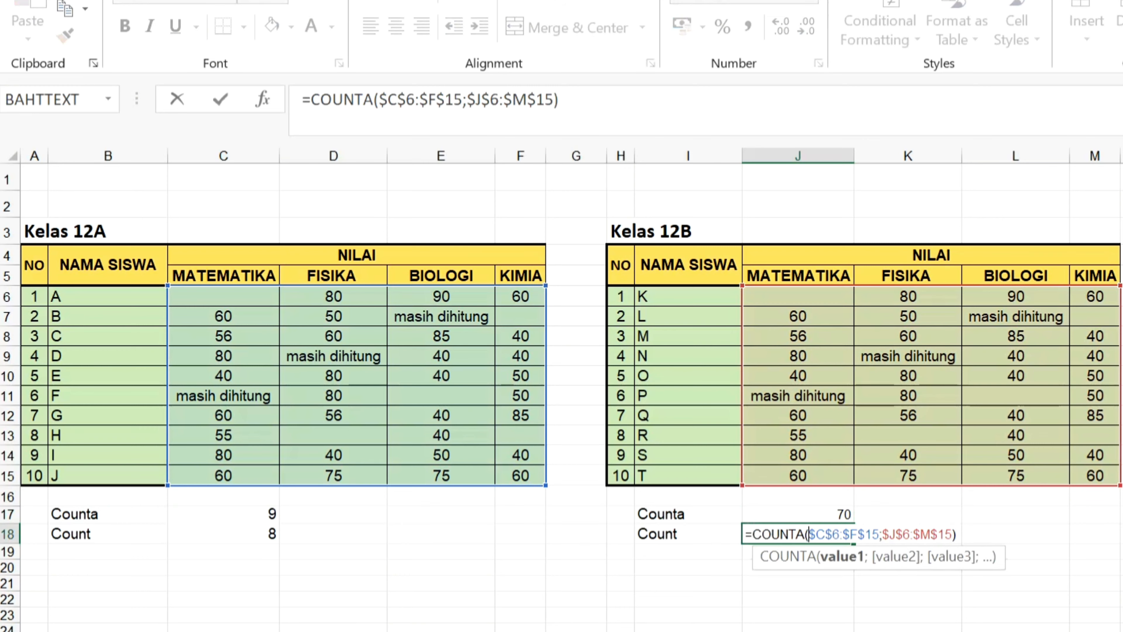
key(Return)
Change the function in J18 to COUNT so the formula reads =COUNT($C$6:$F$15;$J$6:$M$15)
key(Up)
key(F2)
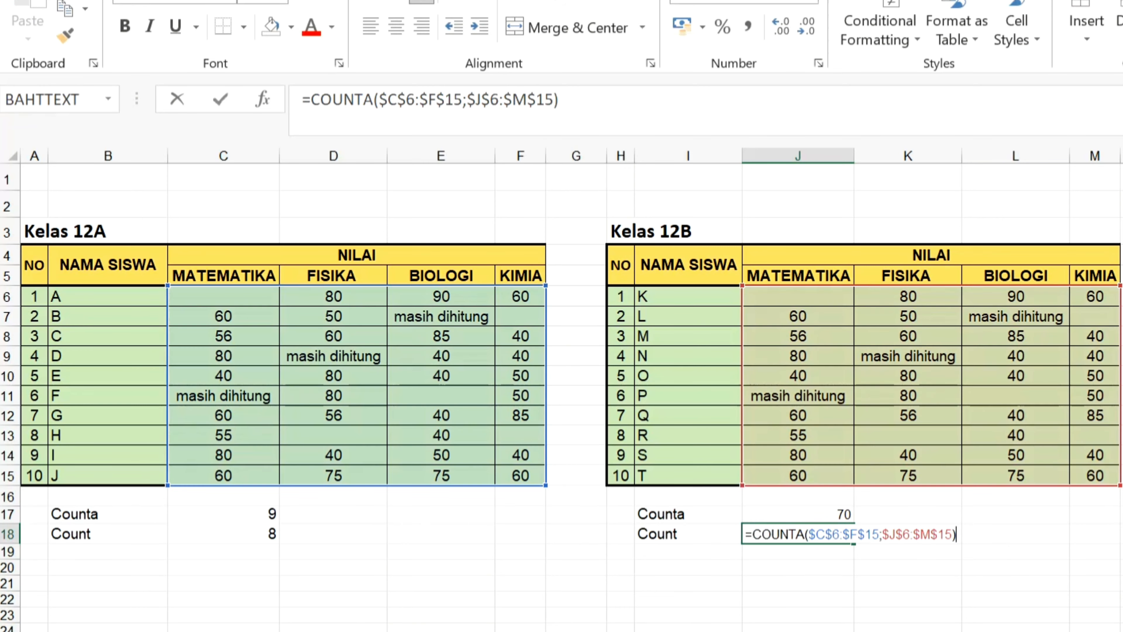
key(Left)
key(Left)
key(Left)
key(Left)
key(Left)
key(Left)
key(Left)
key(Left)
key(Left)
key(Left)
key(Left)
key(Left)
key(Left)
key(Left)
key(Left)
key(Left)
key(Left)
key(Left)
key(Left)
key(Left)
key(Left)
key(Left)
key(Left)
key(shift+Left)
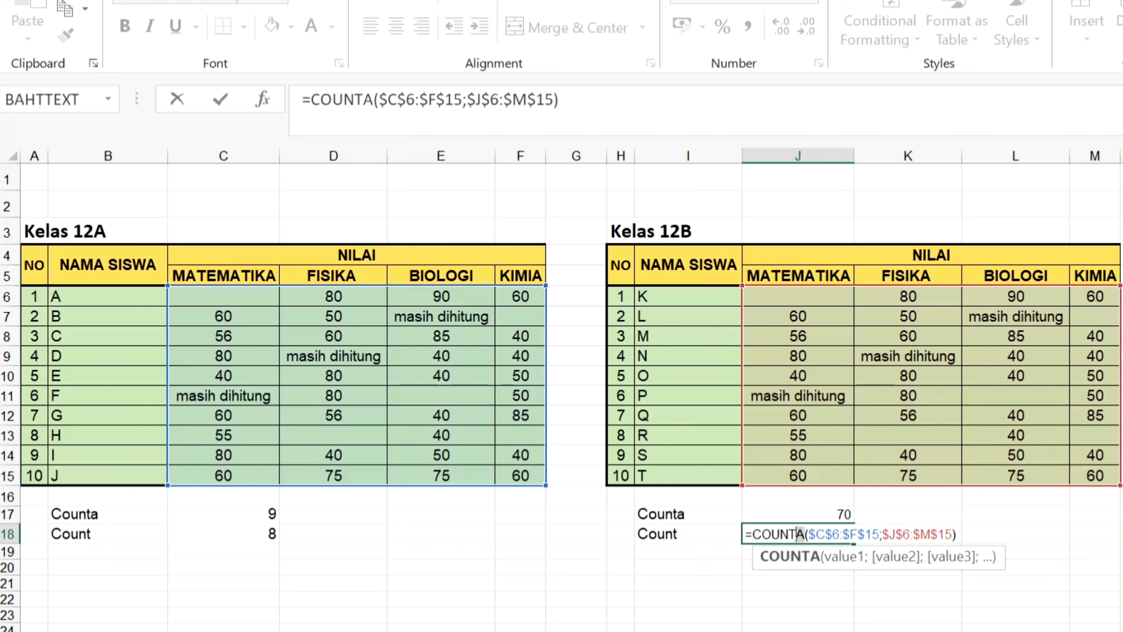
key(BackSpace)
key(Return)
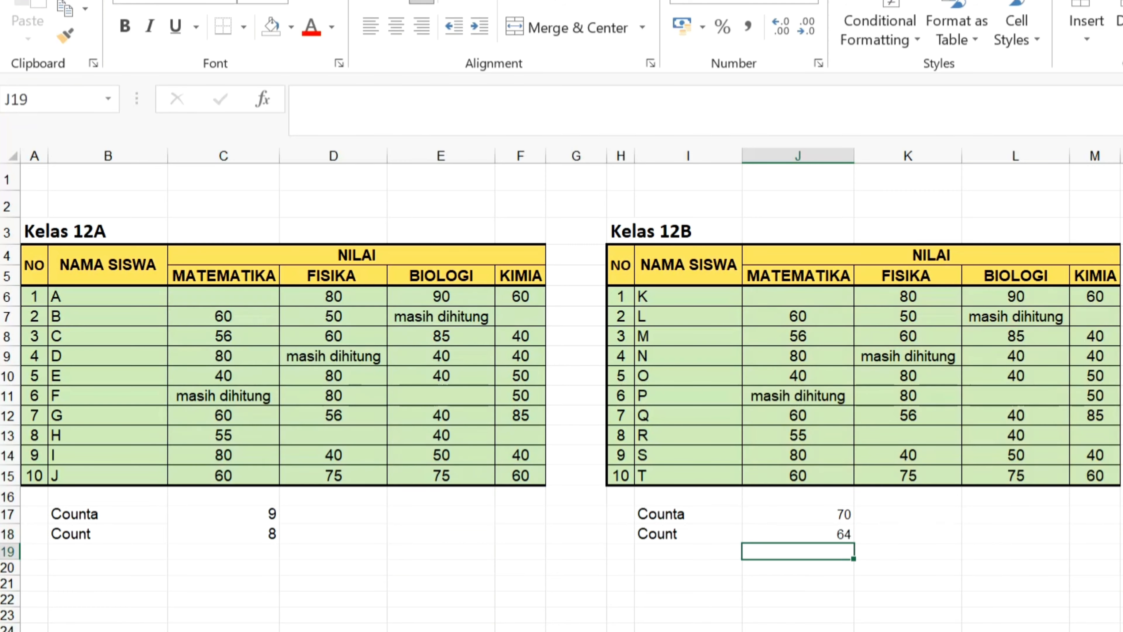
Compare the COUNTA and COUNT results in J17 and J18 with the "masih dihitung" text entries in both class tables
key(Up)
key(Down)
key(Up)
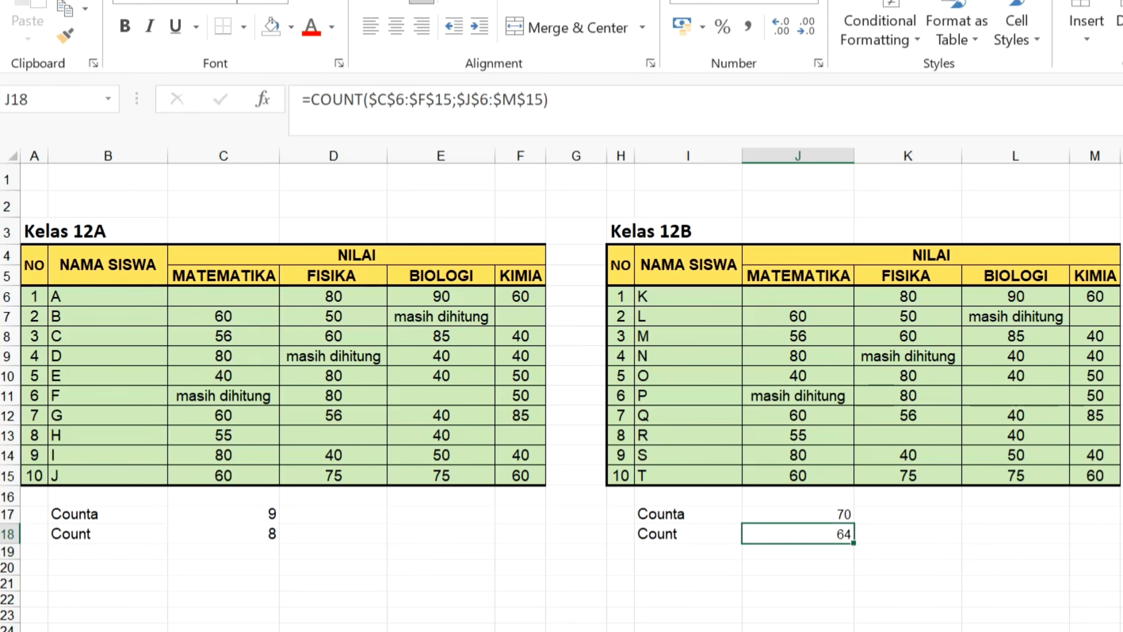
key(Down)
key(Up)
click(213, 404)
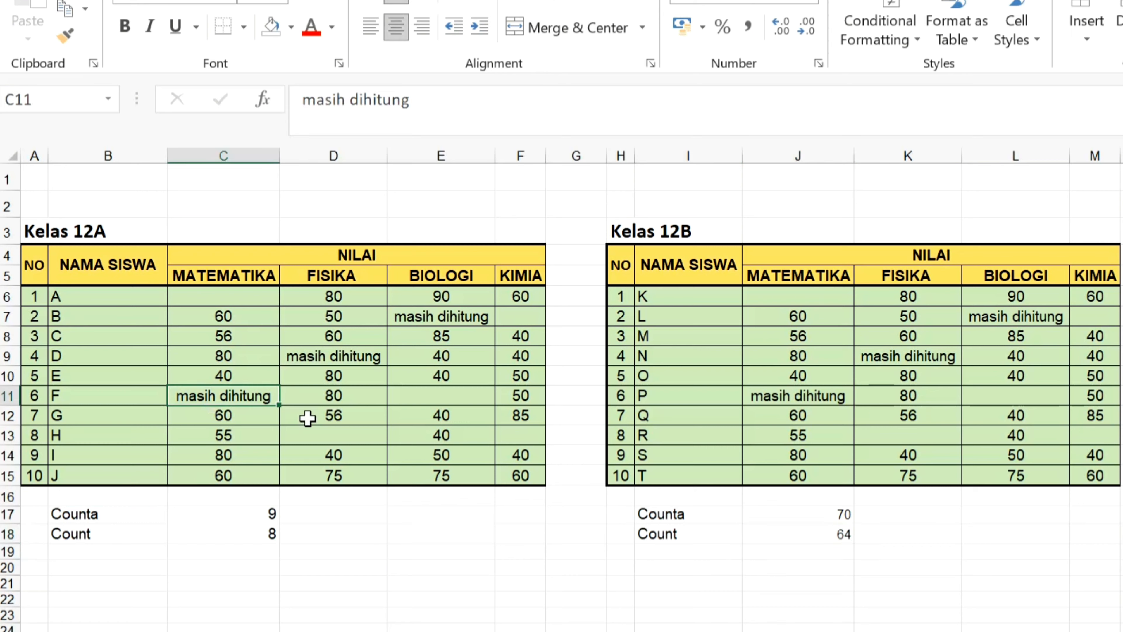
click(321, 356)
click(263, 397)
click(355, 354)
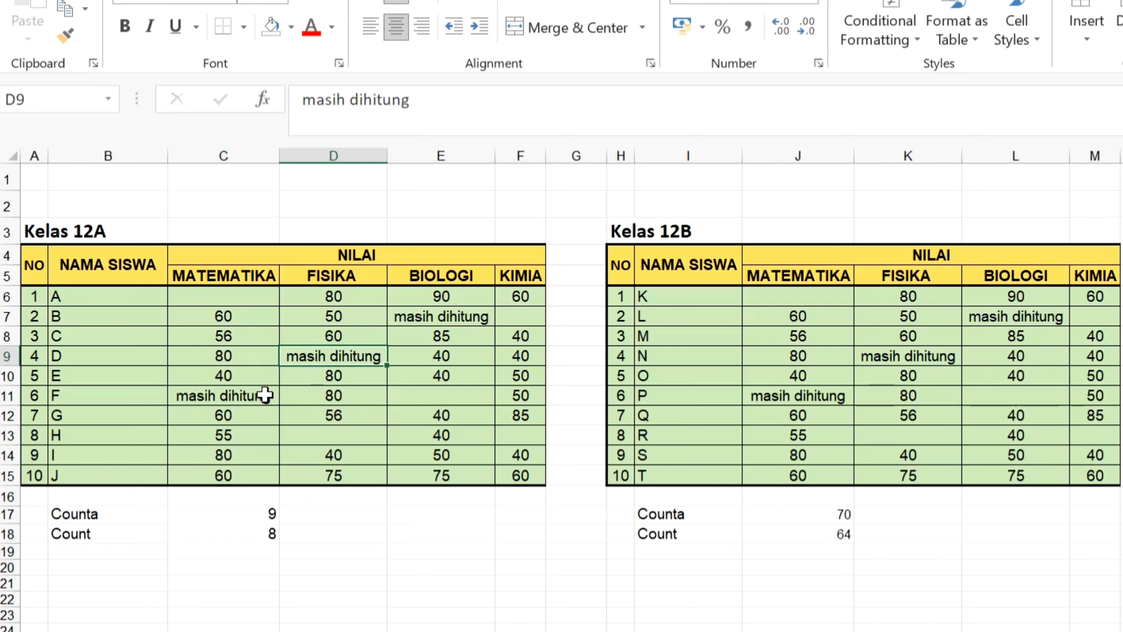
click(265, 395)
click(336, 356)
click(454, 312)
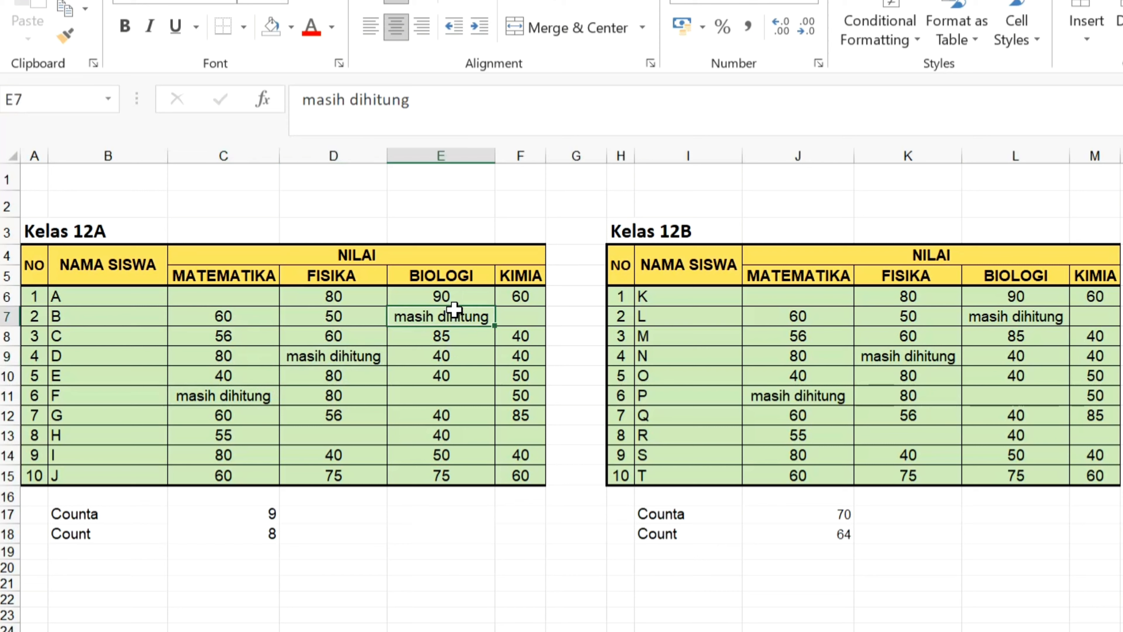
click(779, 396)
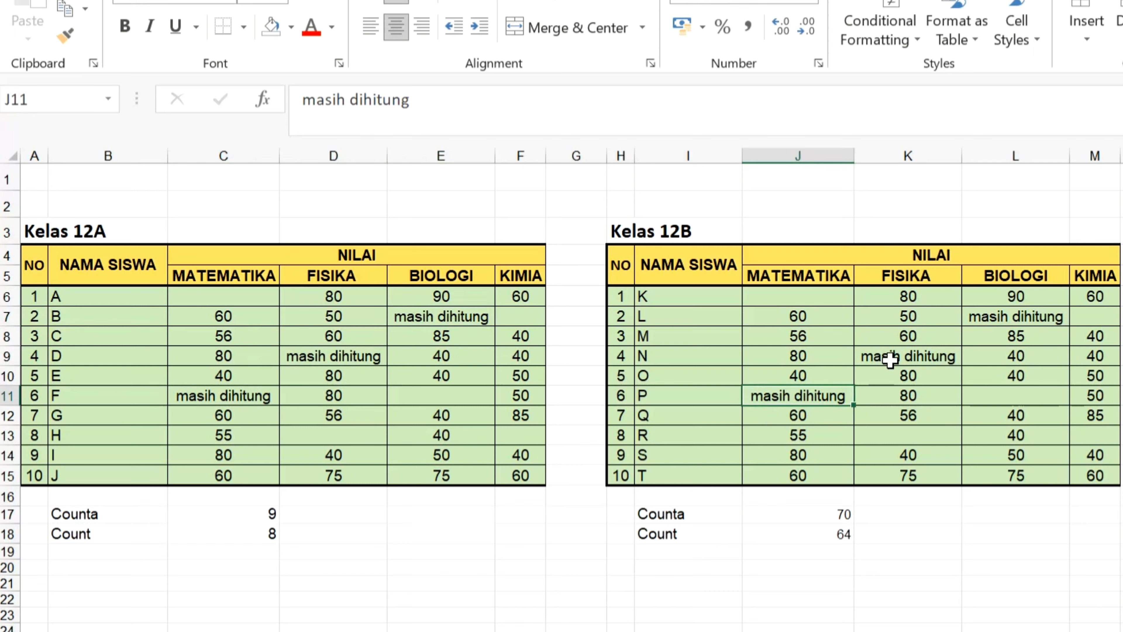
click(890, 358)
click(1058, 322)
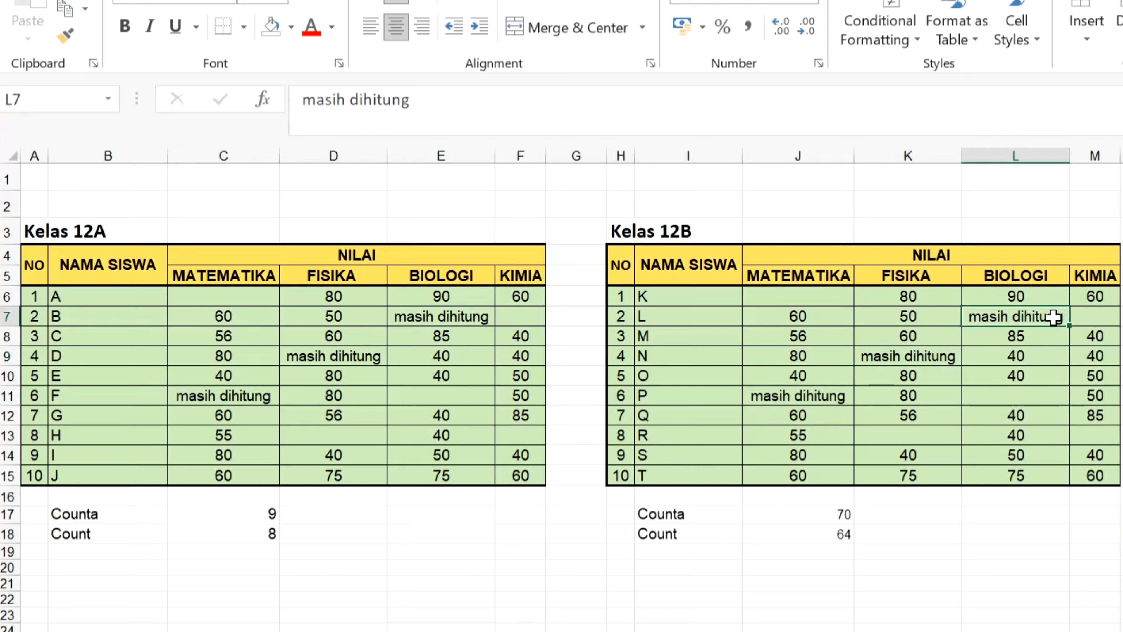
click(830, 514)
click(851, 536)
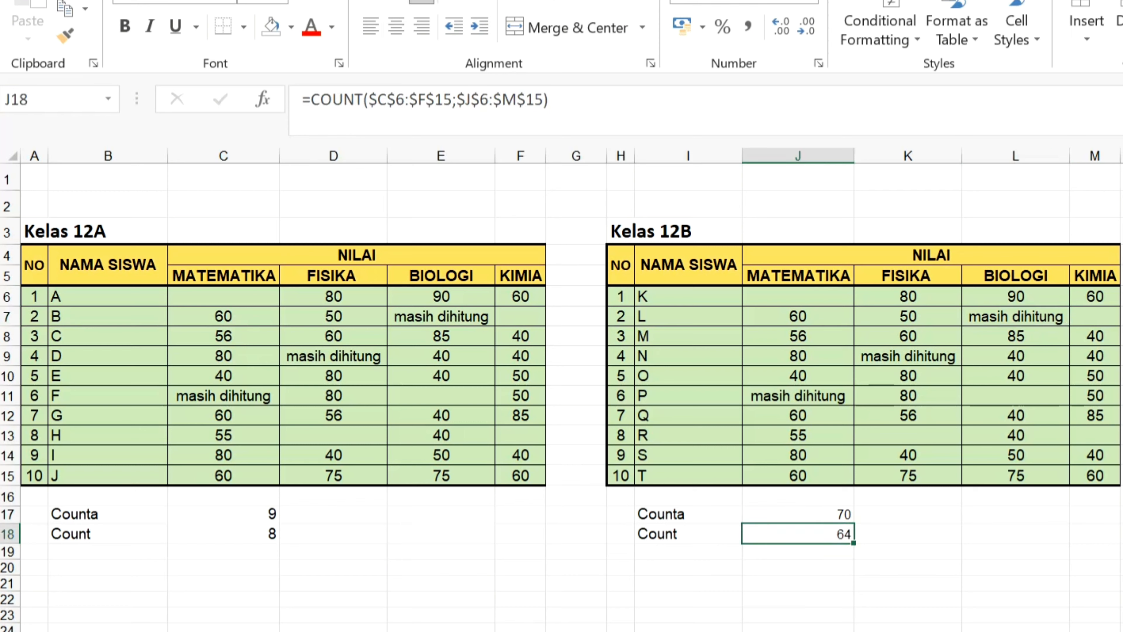